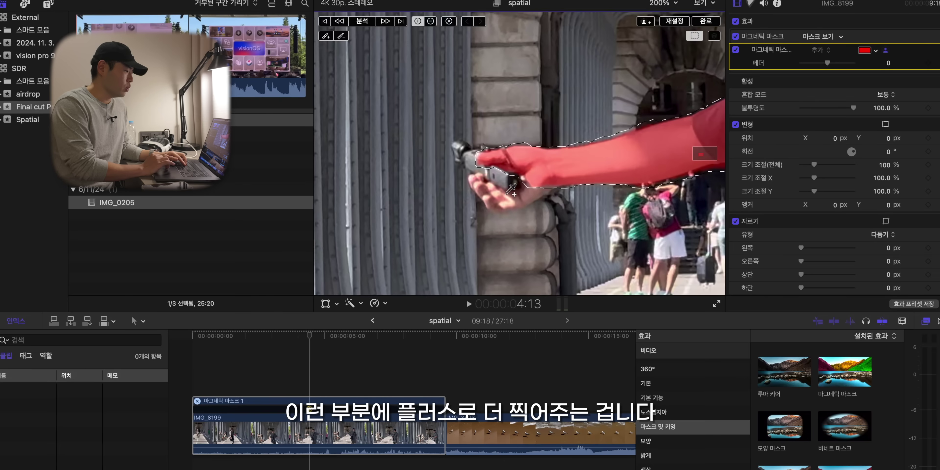
# Extend the magnetic mask to cover the man's missed fingers, his handheld camera and his wristwatch.
pyautogui.click(497, 194)
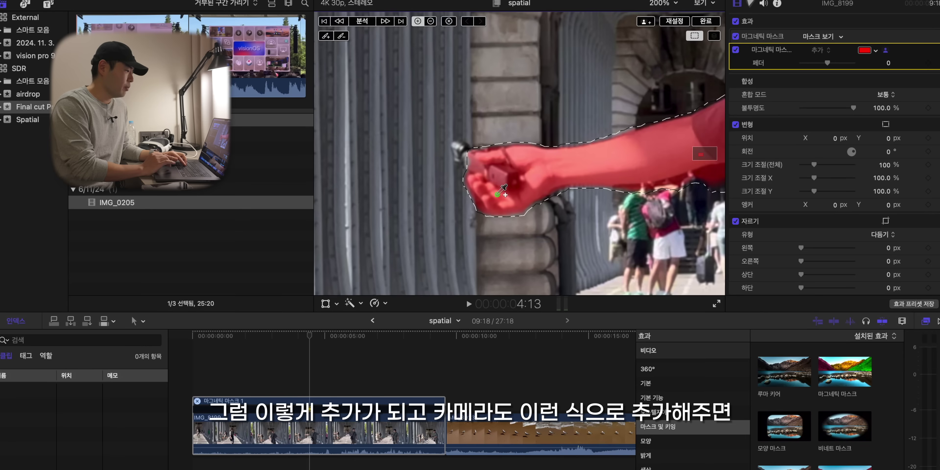
pyautogui.click(457, 151)
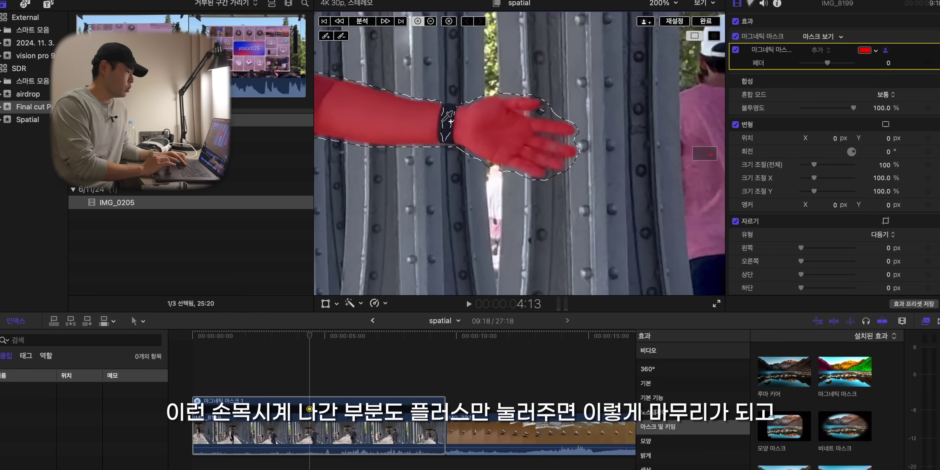
pyautogui.click(448, 124)
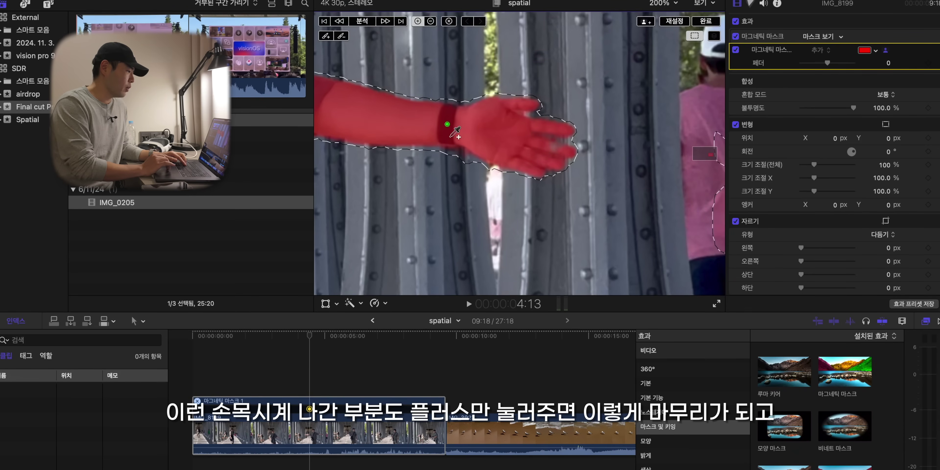
# Subtract the passer-by's pink shirt from the magnetic mask.
pyautogui.hscroll(10, 432, 211)
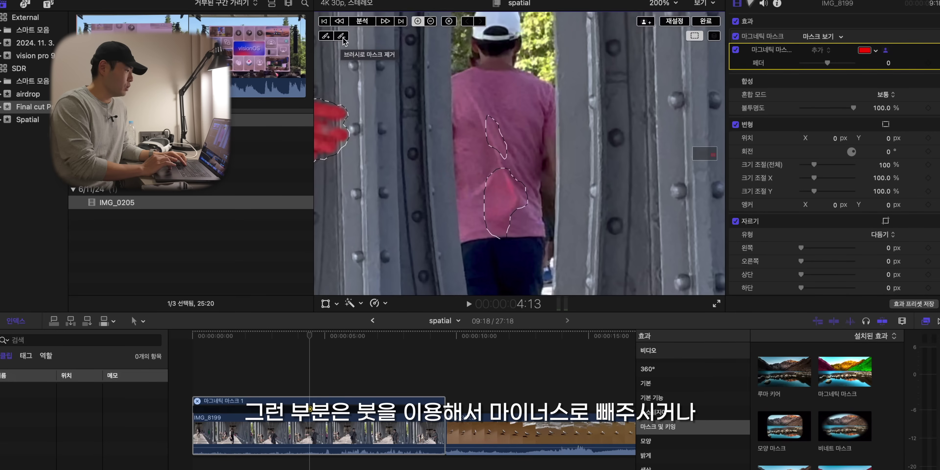
pyautogui.click(431, 22)
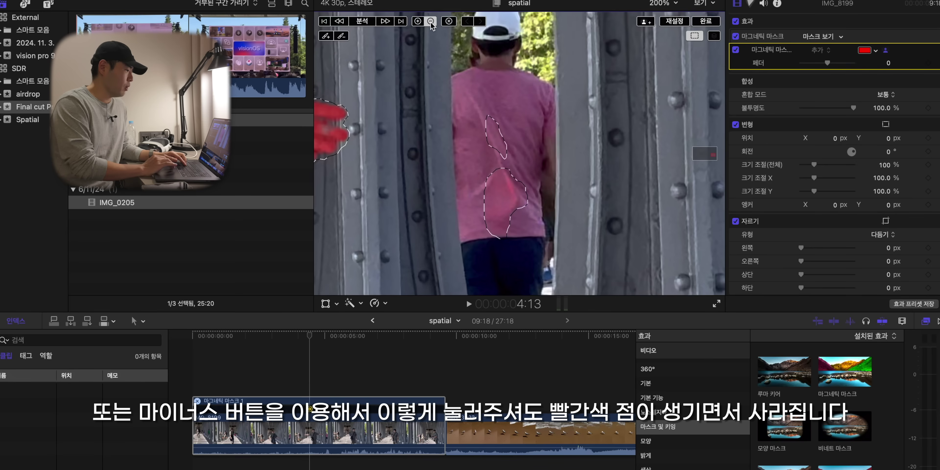
pyautogui.click(495, 138)
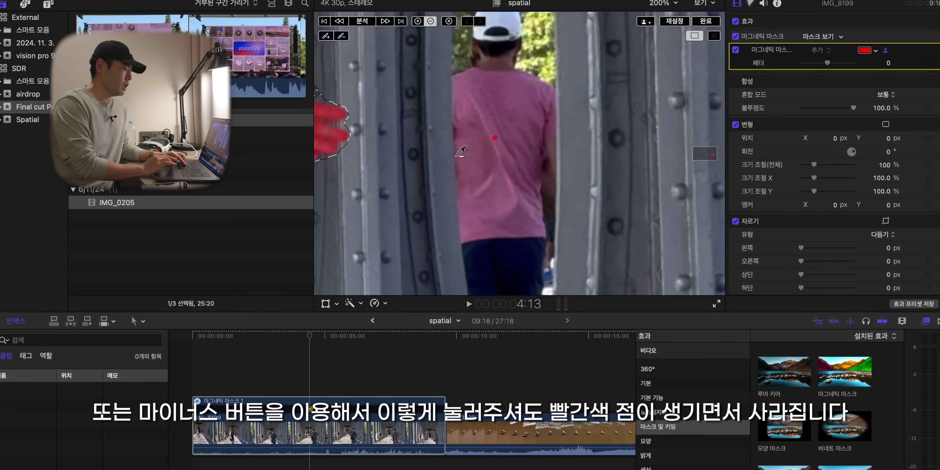
# Fit the whole frame in view, analyze the mask's motion across the clip and finish mask editing.
pyautogui.hotkey('shift', 'z')
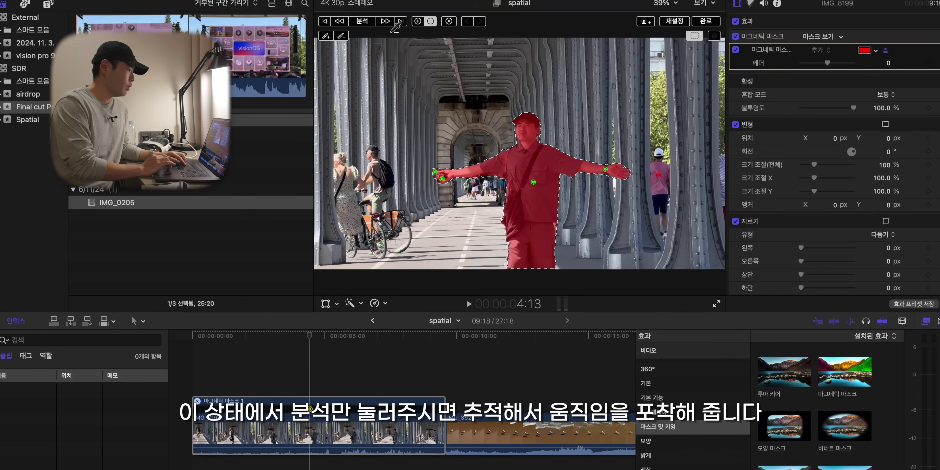
pyautogui.click(364, 22)
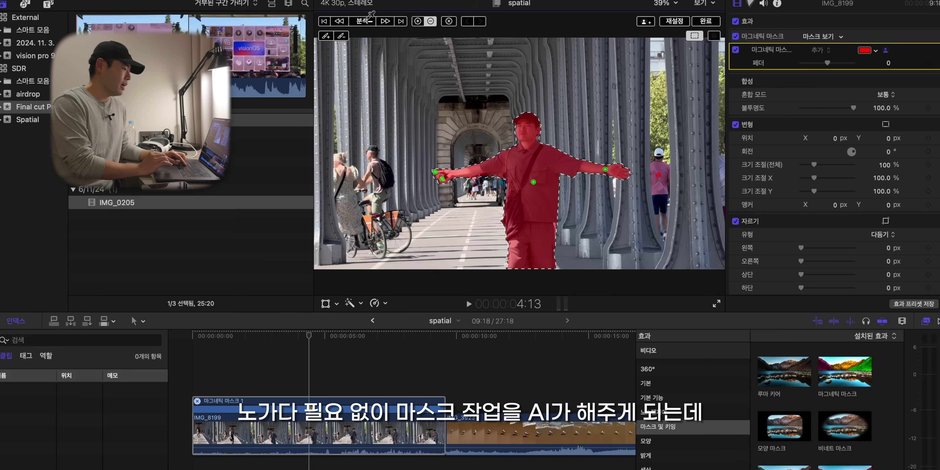
pyautogui.click(706, 22)
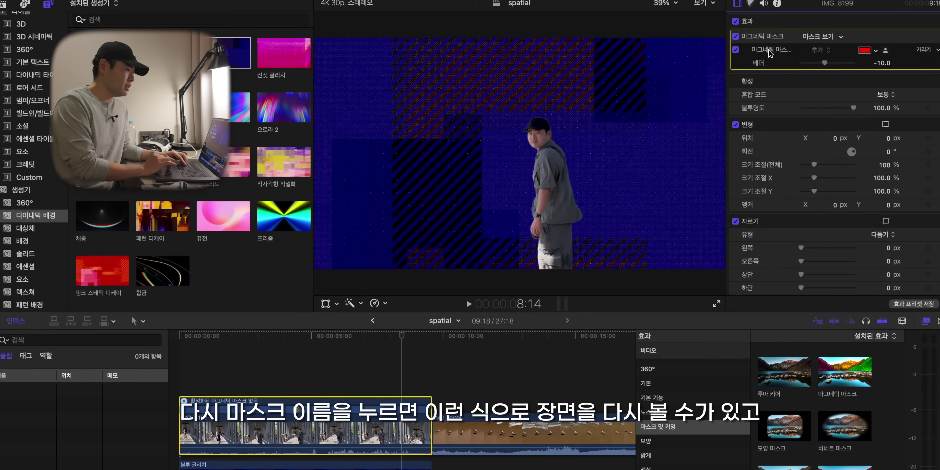
# Reopen the man's magnetic mask for editing and change its overlay color to purple.
pyautogui.click(768, 50)
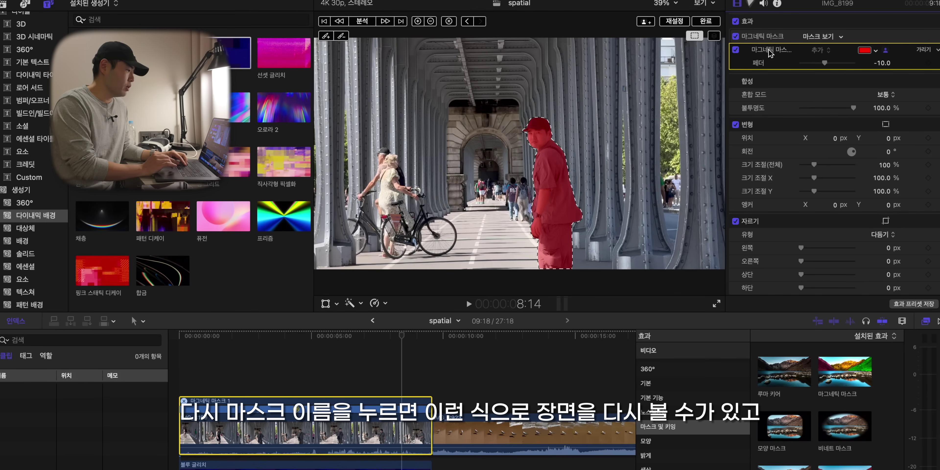
pyautogui.click(51, 389)
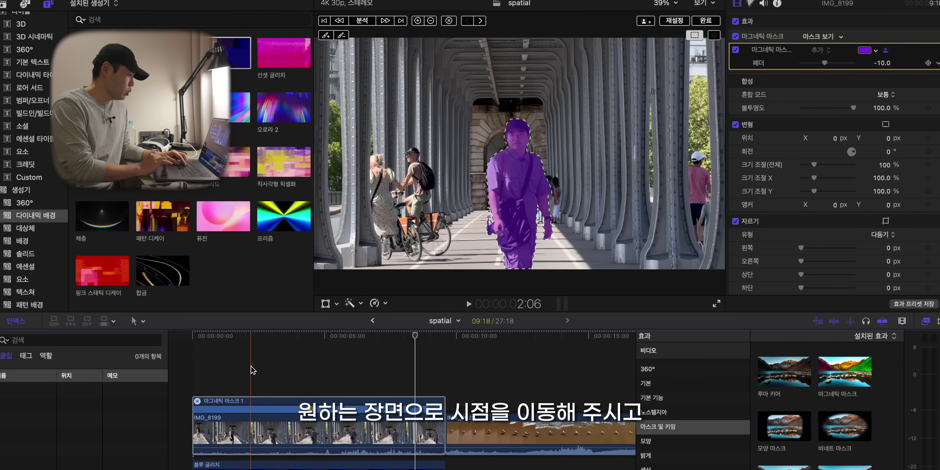
# At 2:06 in the clip, add a second magnetic mask on the pedestrian in the pink shirt and analyze it.
pyautogui.click(252, 369)
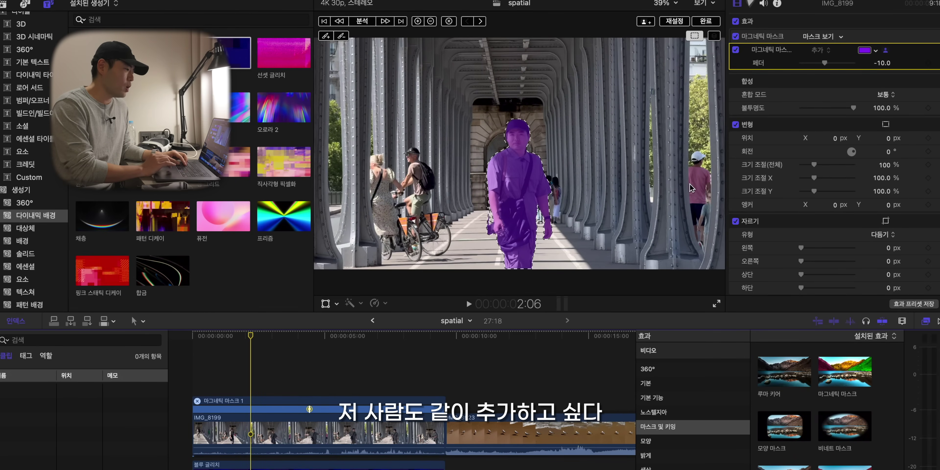
pyautogui.click(645, 22)
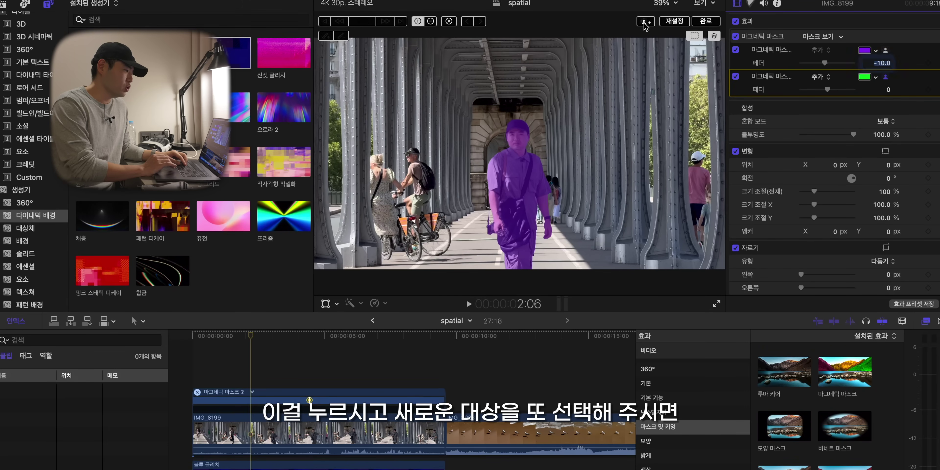
pyautogui.click(699, 180)
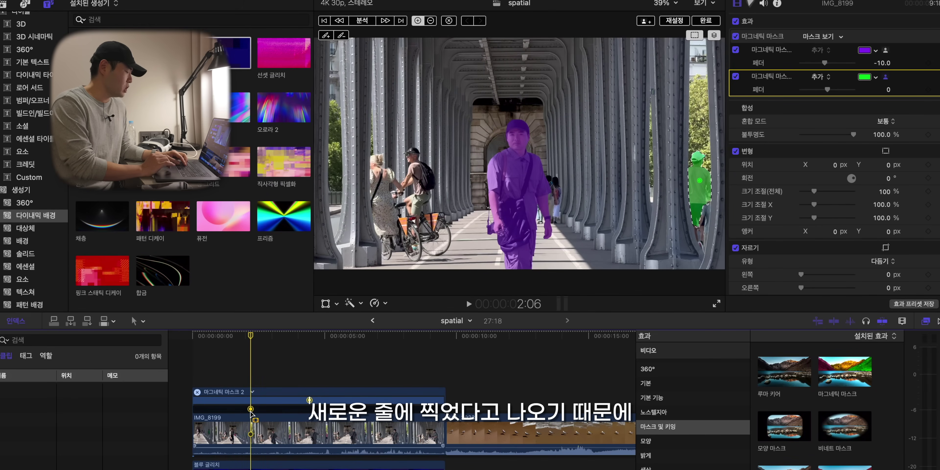
pyautogui.click(361, 21)
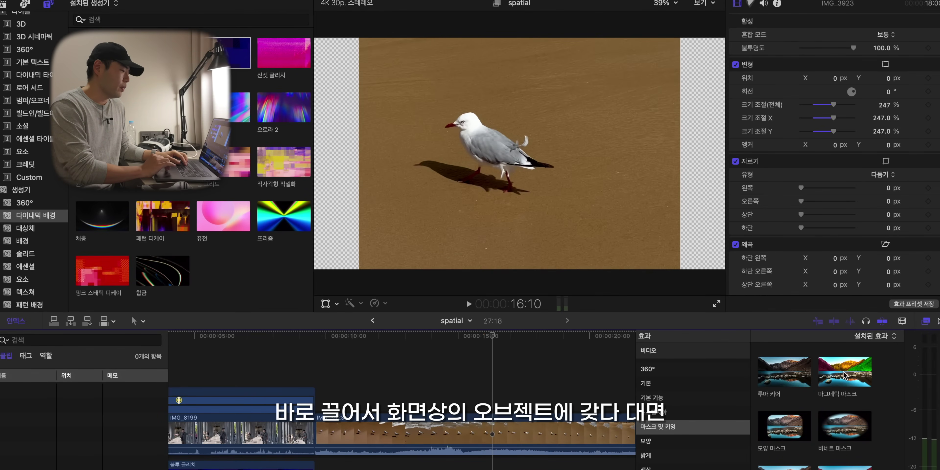
# Apply the Magnetic Mask effect to the seagull in the IMG_3923 clip and include its shadow in the mask.
pyautogui.moveTo(843, 374); pyautogui.dragTo(496, 148)
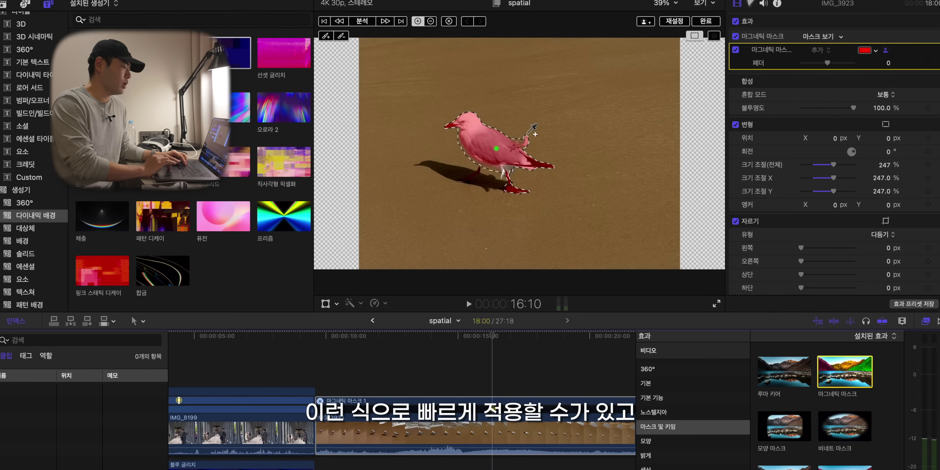
pyautogui.click(459, 174)
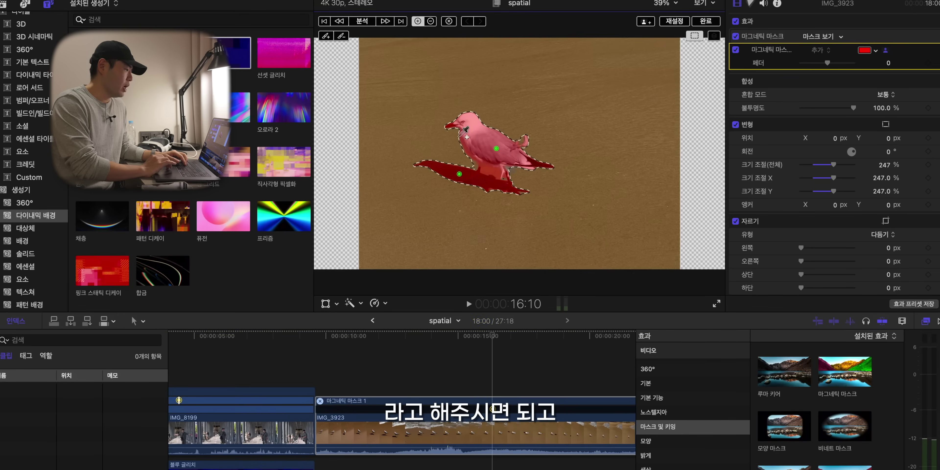
# Subtract the sand between the seagull and its shadow from the mask, and analyze the clip.
pyautogui.press('alt')
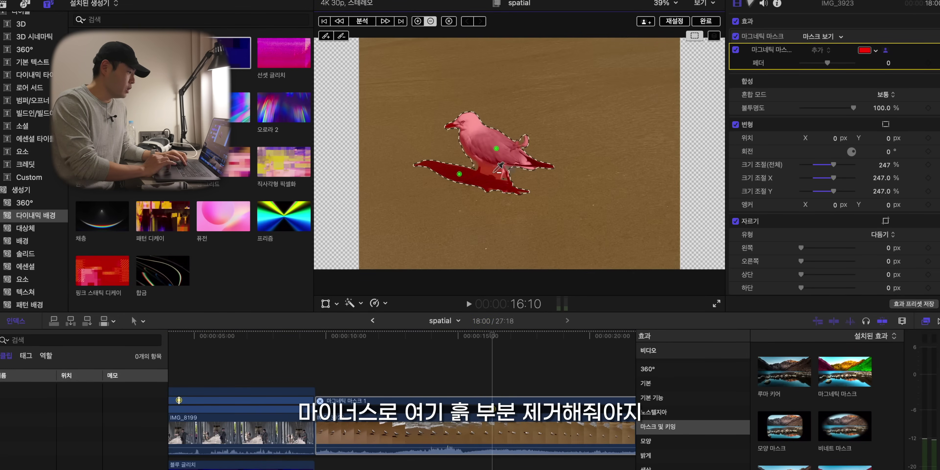
pyautogui.click(494, 172)
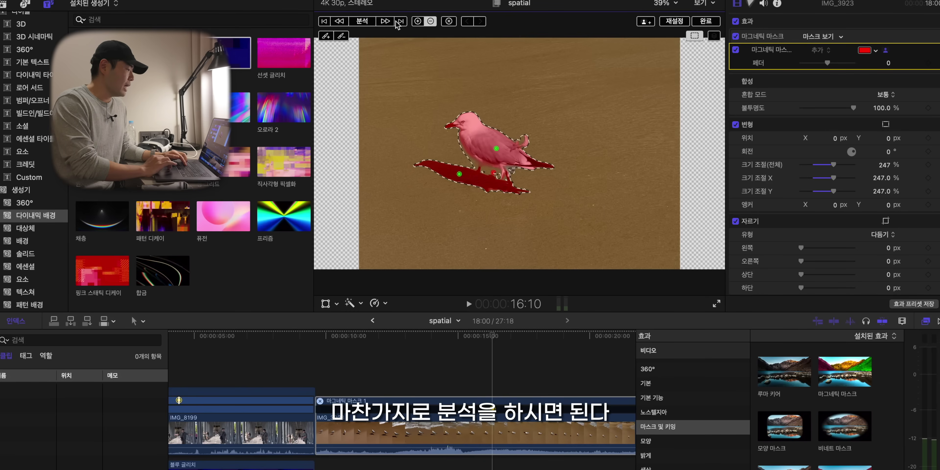
pyautogui.click(361, 21)
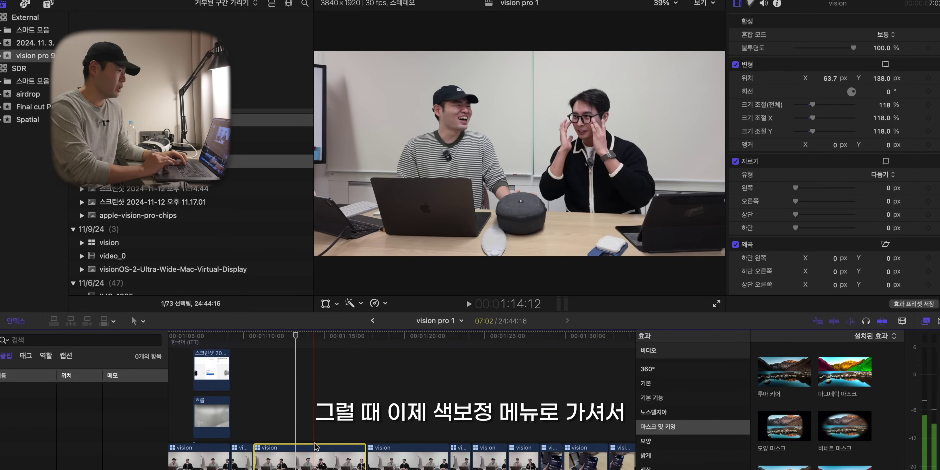
# Add a Color Board correction to the selected vision clip and attach a magnetic mask to the correction.
pyautogui.click(750, 4)
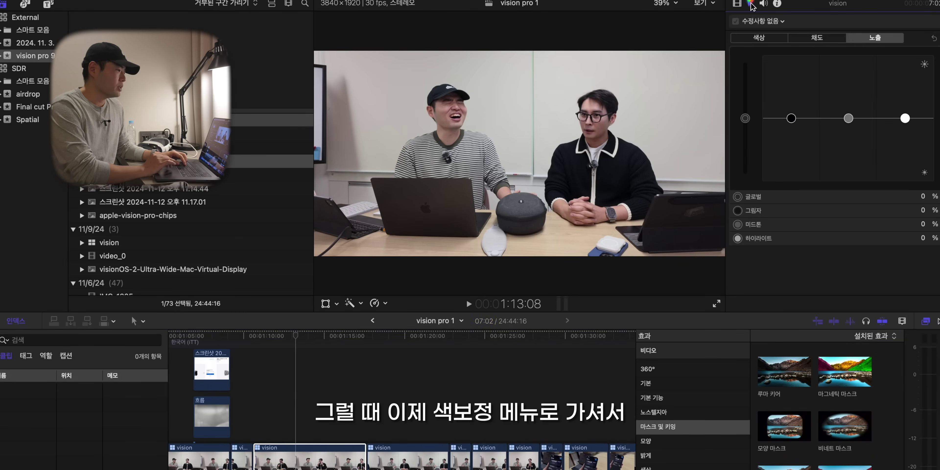
pyautogui.click(769, 21)
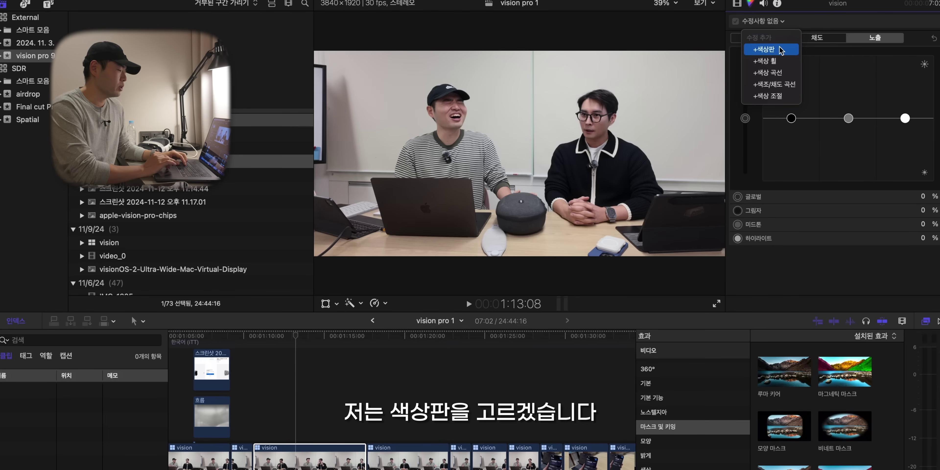
pyautogui.click(770, 49)
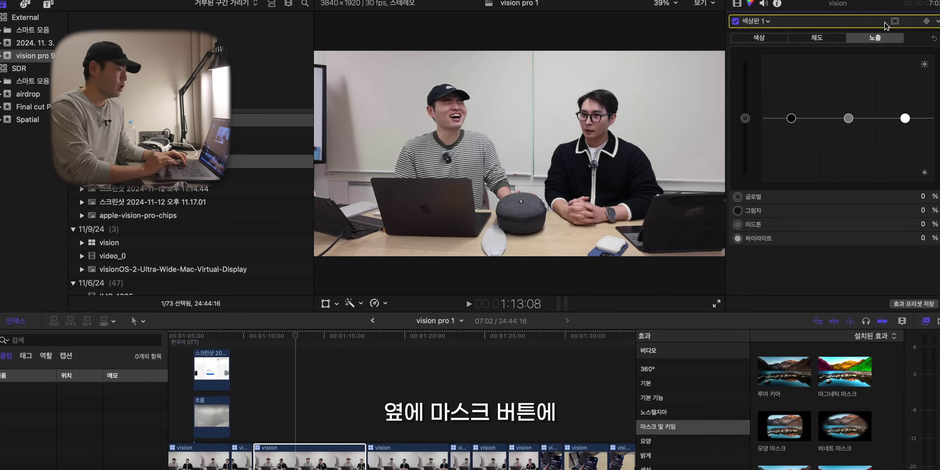
pyautogui.click(895, 22)
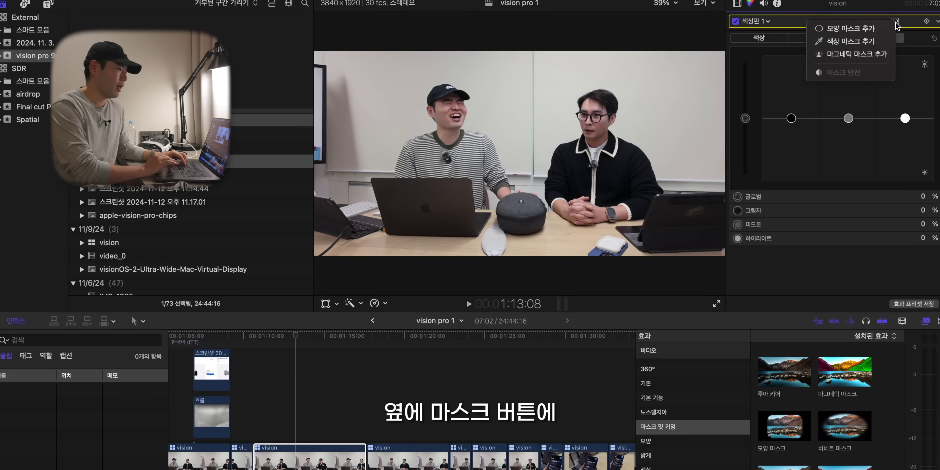
pyautogui.click(860, 60)
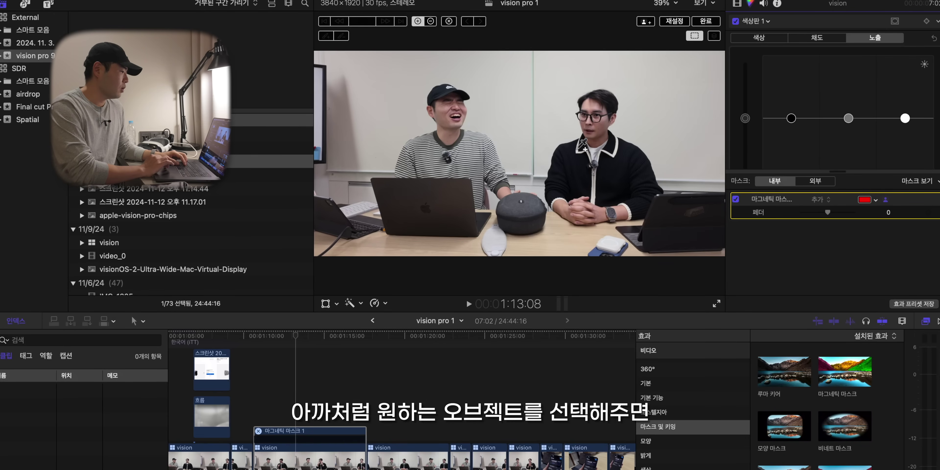
# Mask the man in glasses and the black jacket, including his face and hands, and analyze the mask.
pyautogui.click(599, 163)
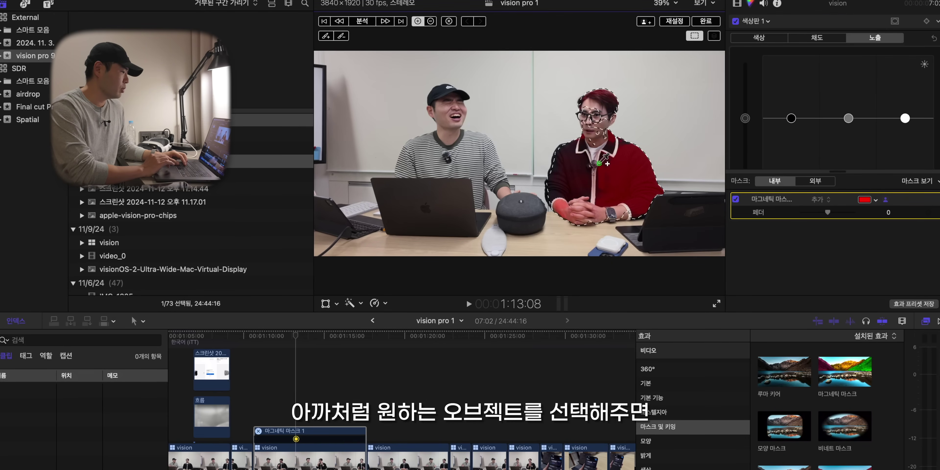
pyautogui.click(595, 120)
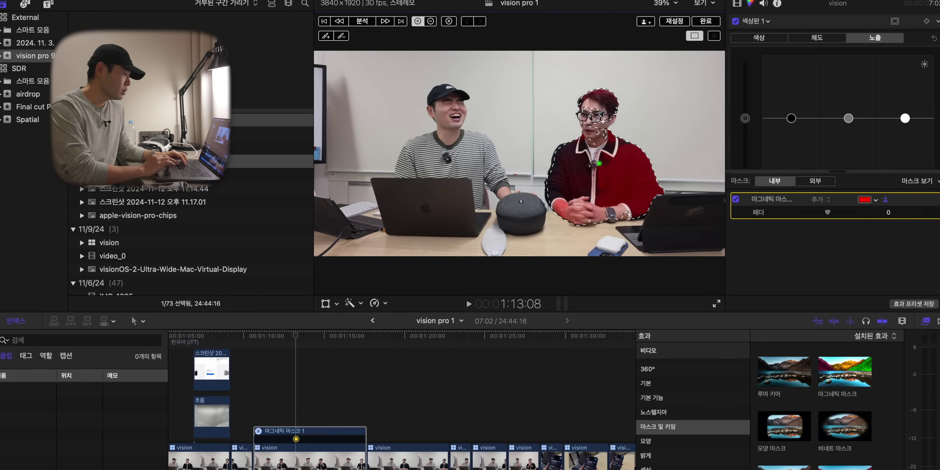
pyautogui.click(573, 203)
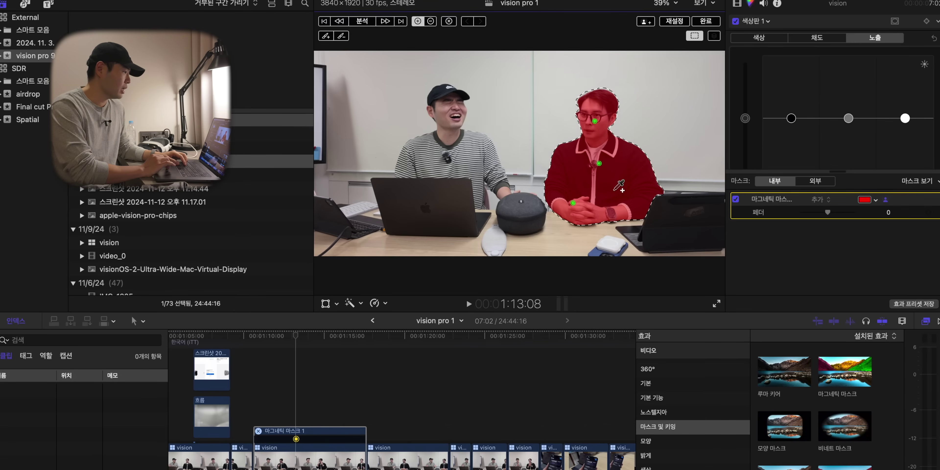
pyautogui.click(361, 21)
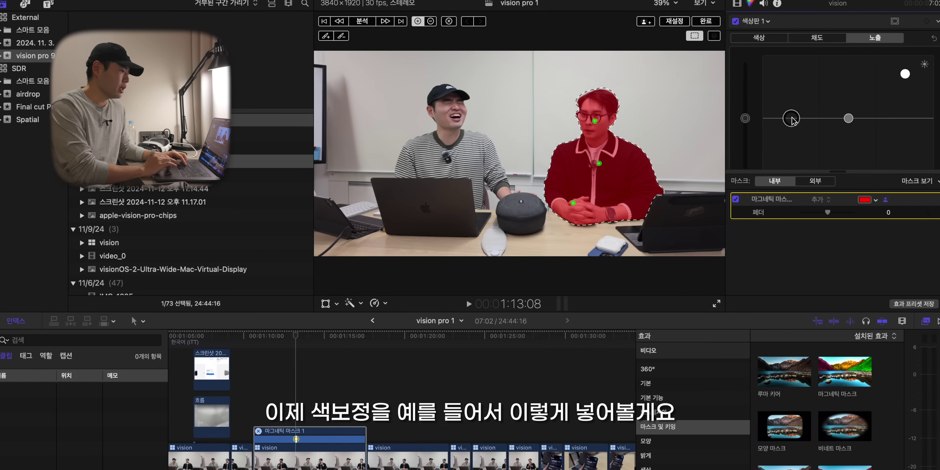
# Raise the highlight and global exposure and lower the shadows inside the mask, and finish mask editing.
pyautogui.click(746, 118)
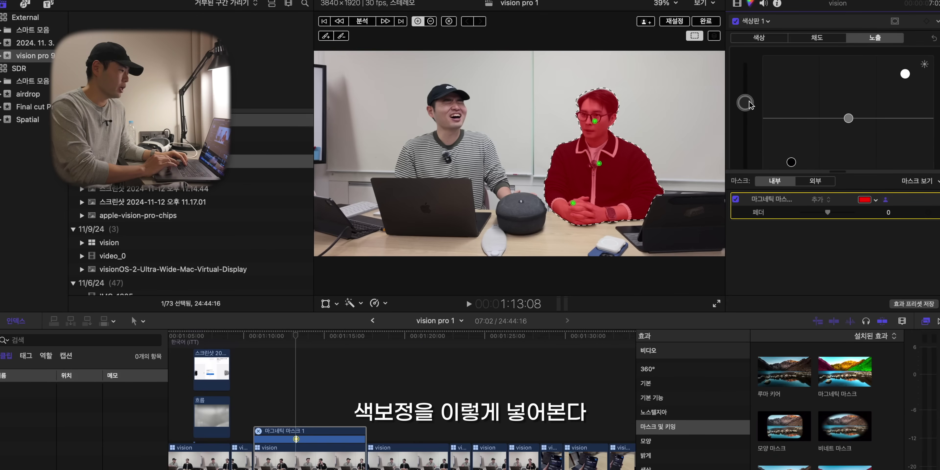
pyautogui.click(706, 21)
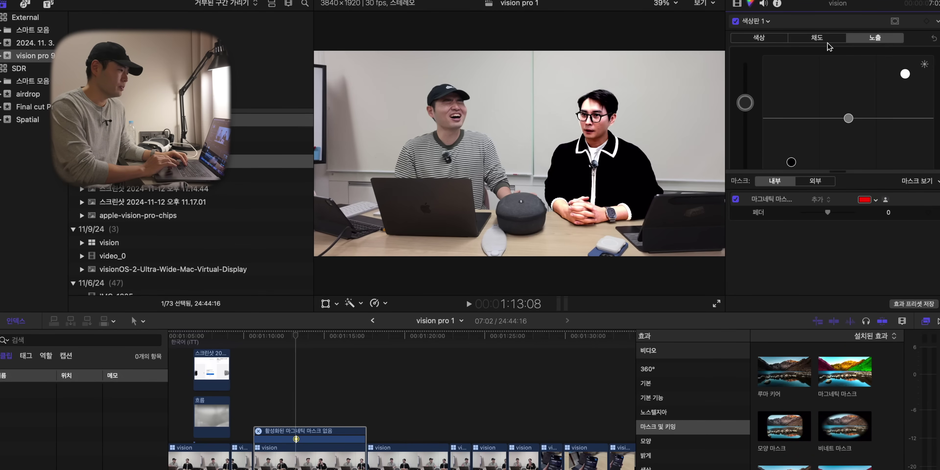
pyautogui.press('ctrl+super+s')
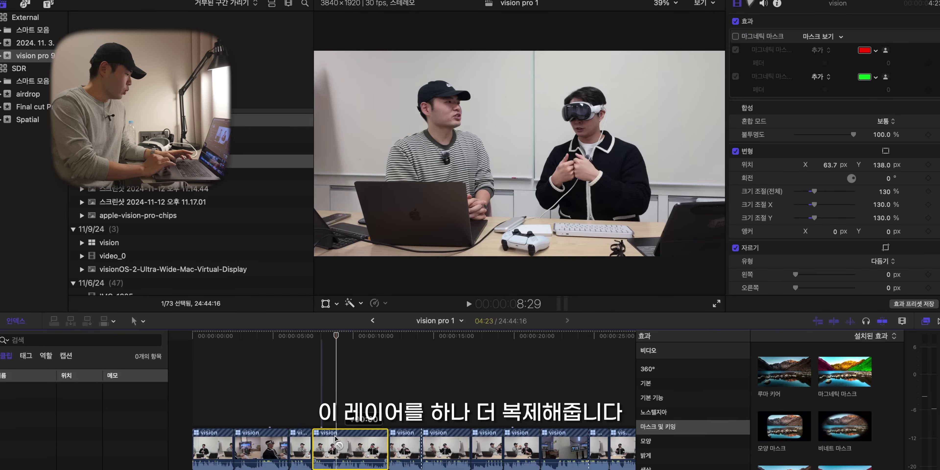
# Duplicate the vision clip containing the disabled magnetic masks onto a layer directly above it, and select the lower original.
pyautogui.moveTo(333, 447); pyautogui.dragTo(333, 396)
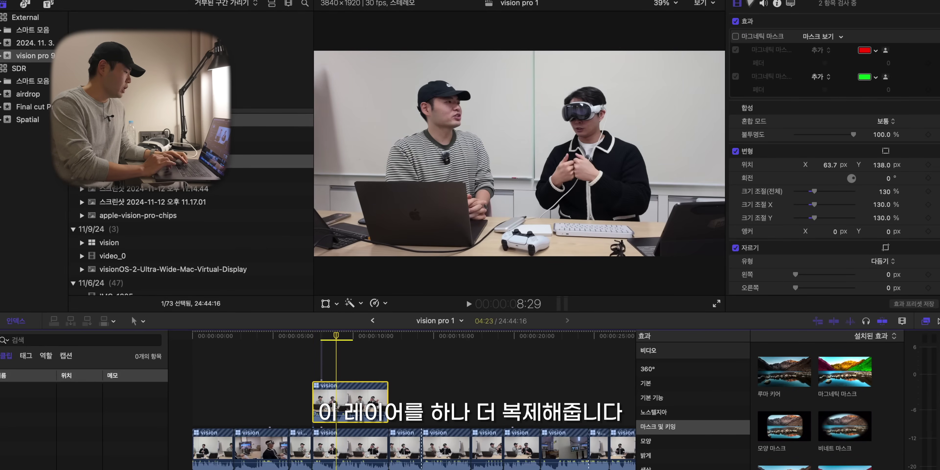
pyautogui.scroll(-1, 339, 431)
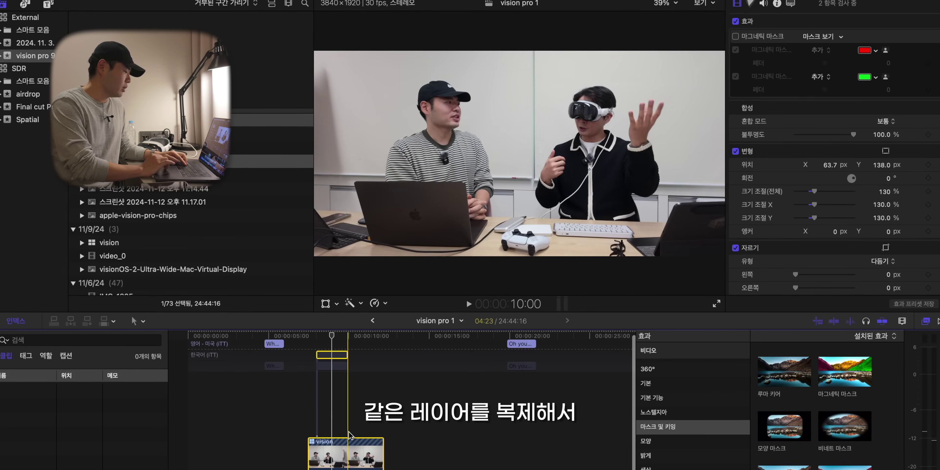
pyautogui.click(346, 437)
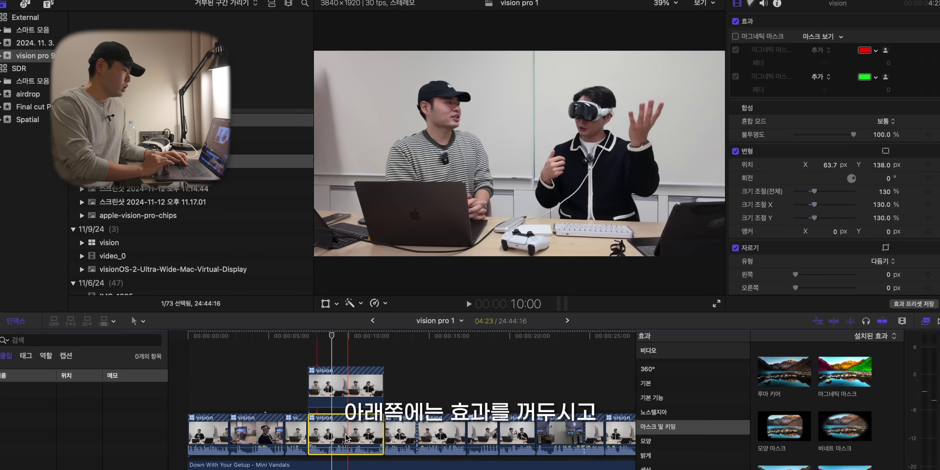
# Disable the lower original vision clip to compare it with the masked copy on the layer above.
pyautogui.click(348, 386)
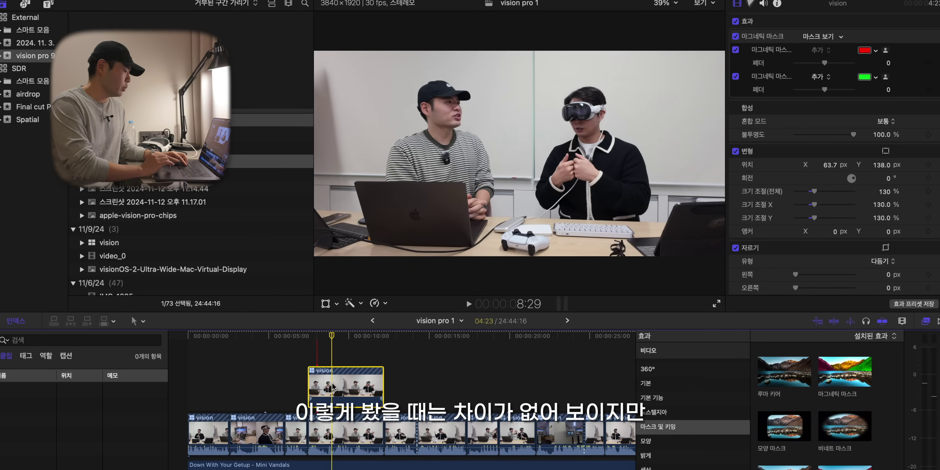
pyautogui.click(340, 434)
pyautogui.press('v')
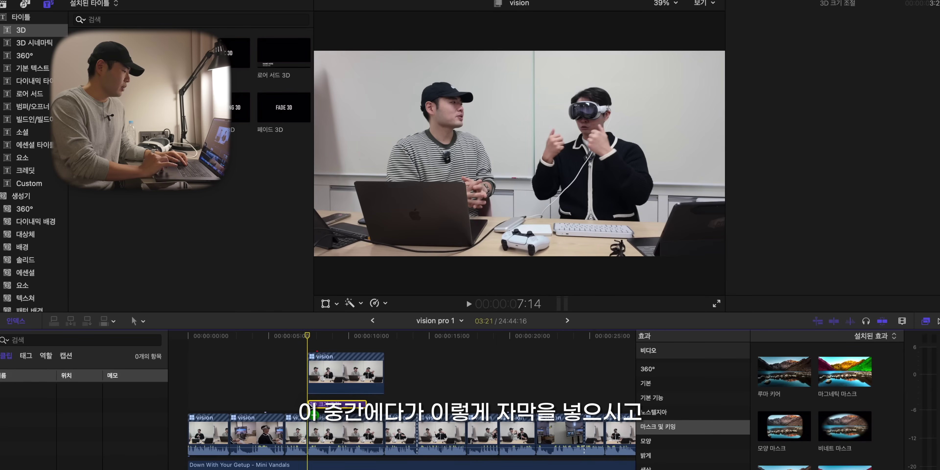
# Place a 3D title between the masked upper clip and the original, and set its text to "구독과 좋아요".
pyautogui.moveTo(310, 409); pyautogui.dragTo(310, 408)
pyautogui.doubleClick(325, 403)
pyautogui.write('구독과 ㅈ')
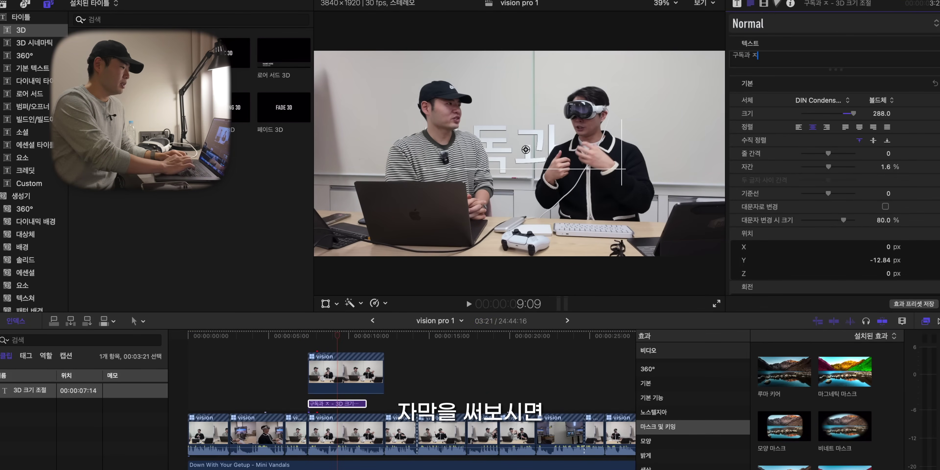
pyautogui.write('좋아요')
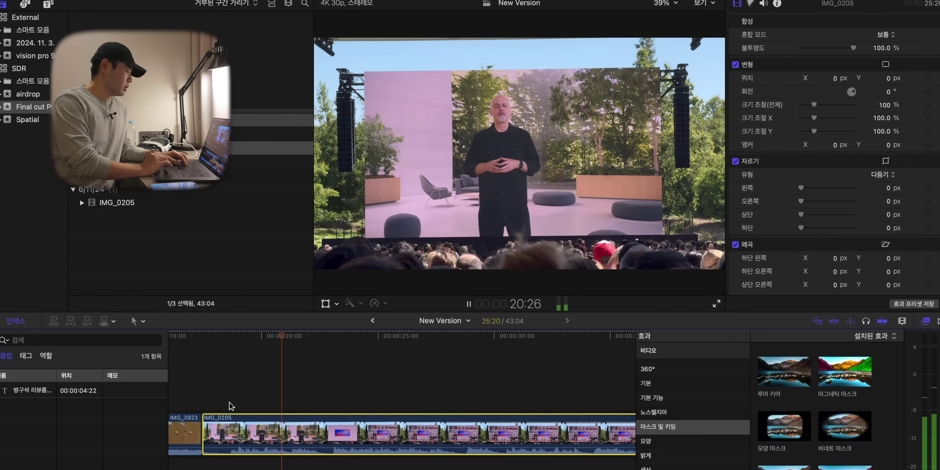
# Stop playback of the IMG_0205 clip and transcribe its speech to captions.
pyautogui.press('space')
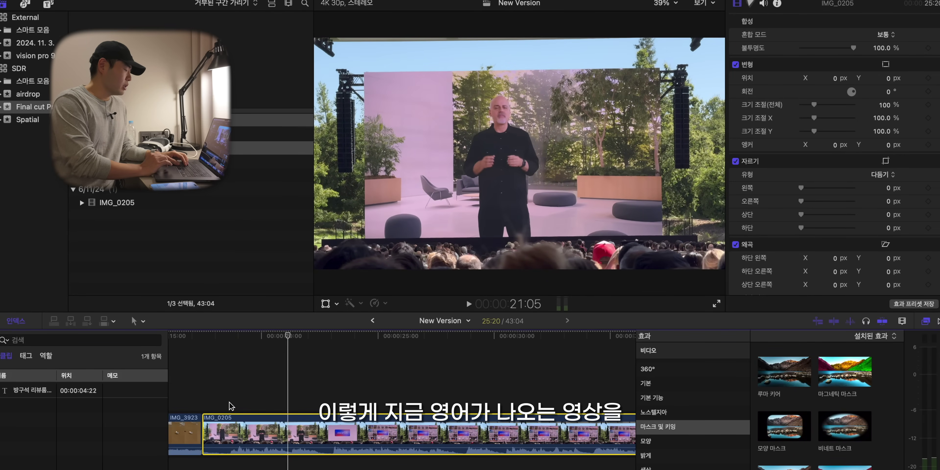
pyautogui.rightClick(273, 432)
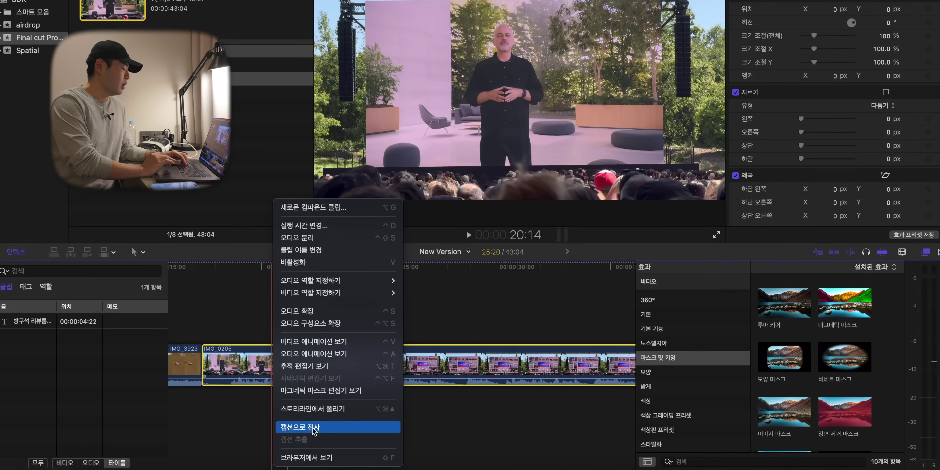
pyautogui.click(323, 429)
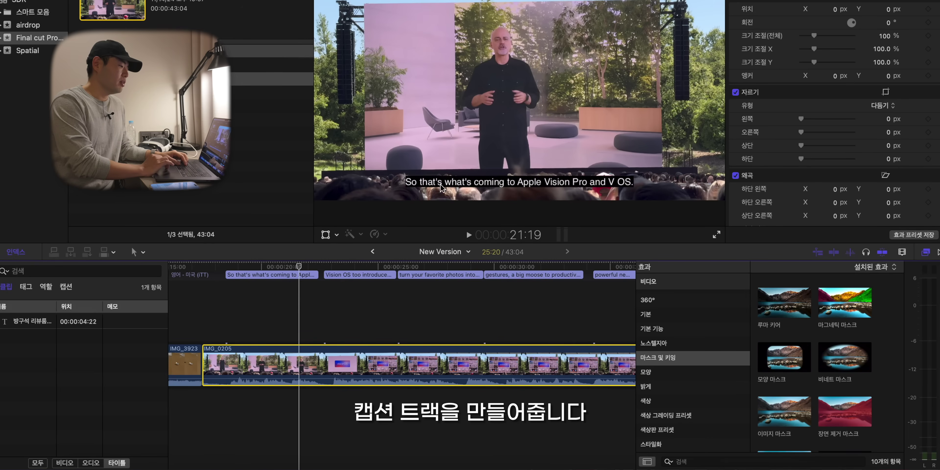
# Play back the captioned IMG_0205 clip and review the individual caption entries in the timeline index with their timings.
pyautogui.press('space')
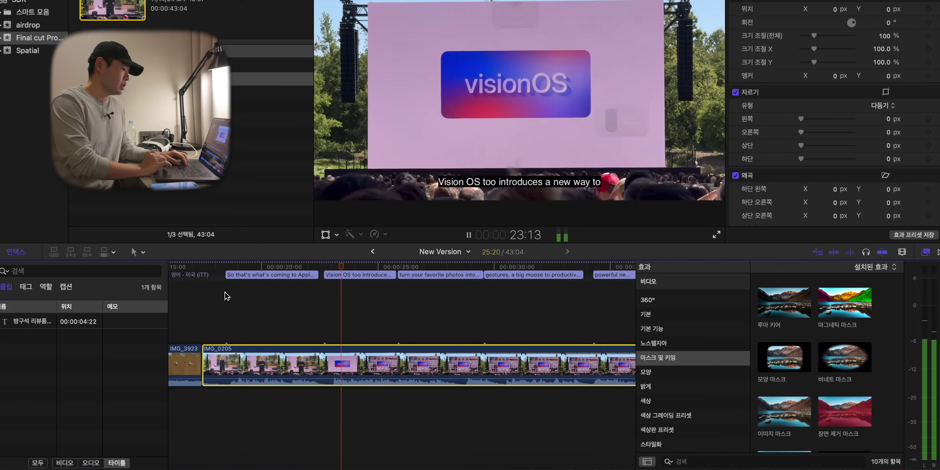
pyautogui.hscroll(2, 226, 296)
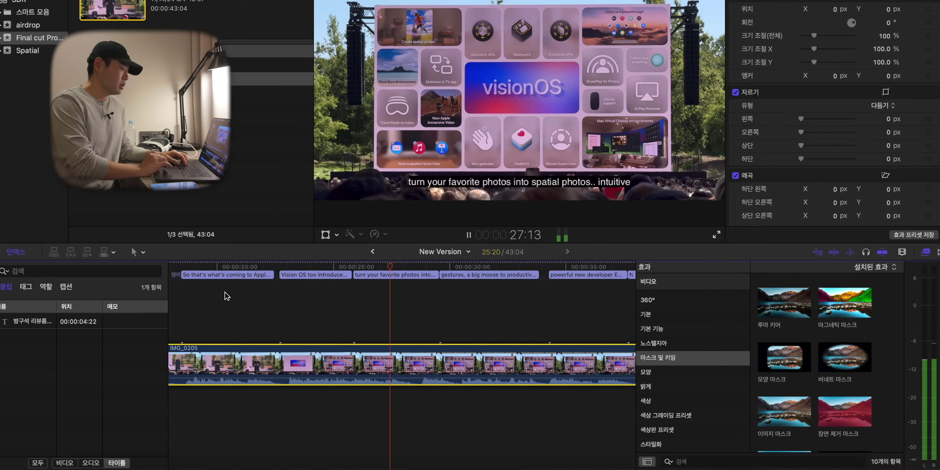
pyautogui.hscroll(1, 226, 296)
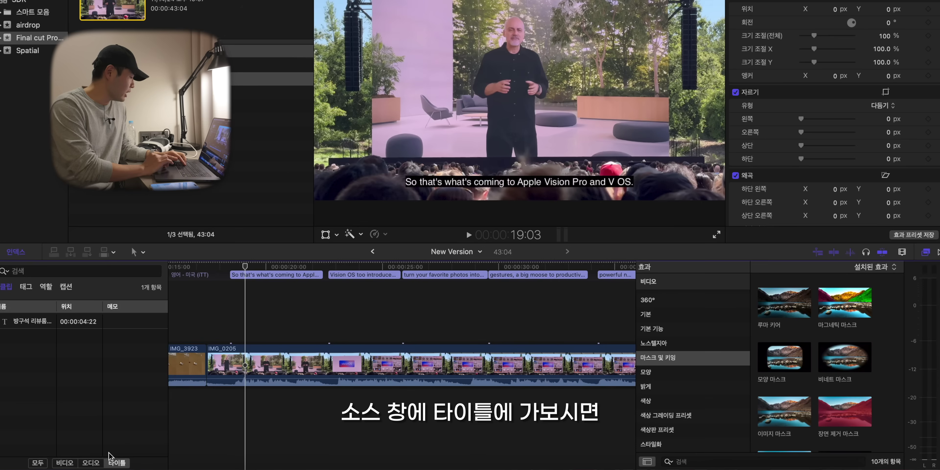
pyautogui.click(66, 287)
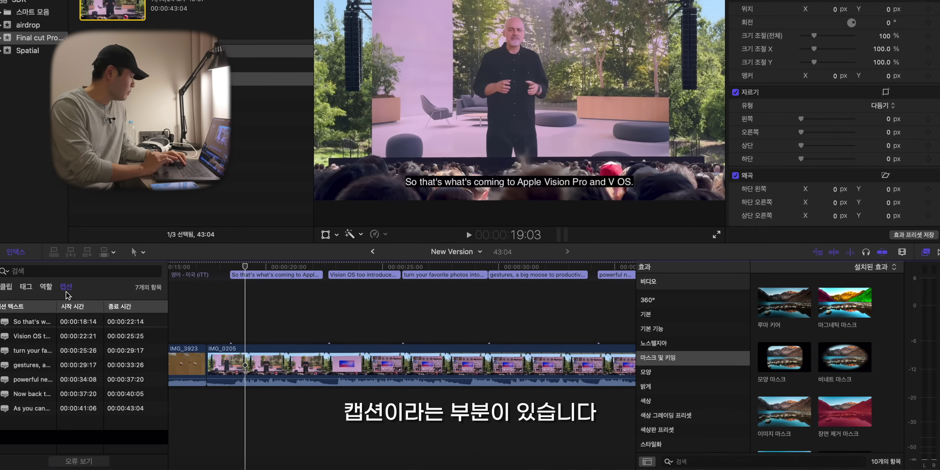
pyautogui.click(29, 321)
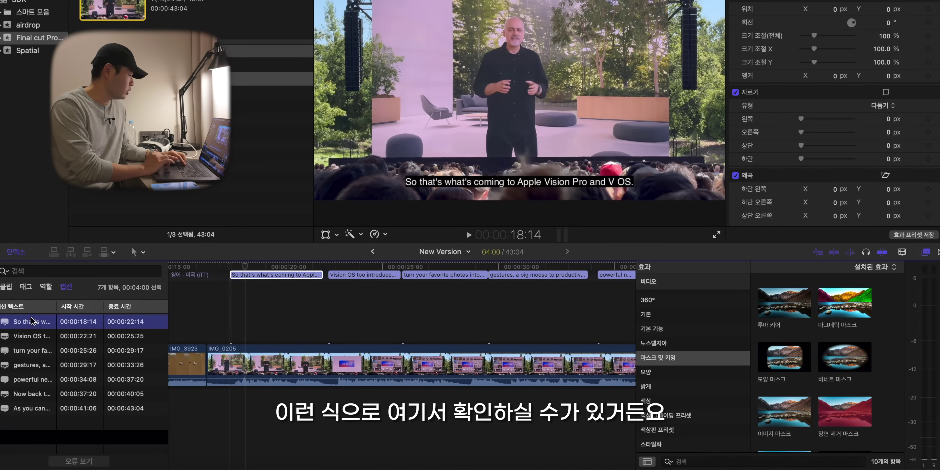
pyautogui.click(29, 335)
pyautogui.click(29, 354)
pyautogui.click(30, 365)
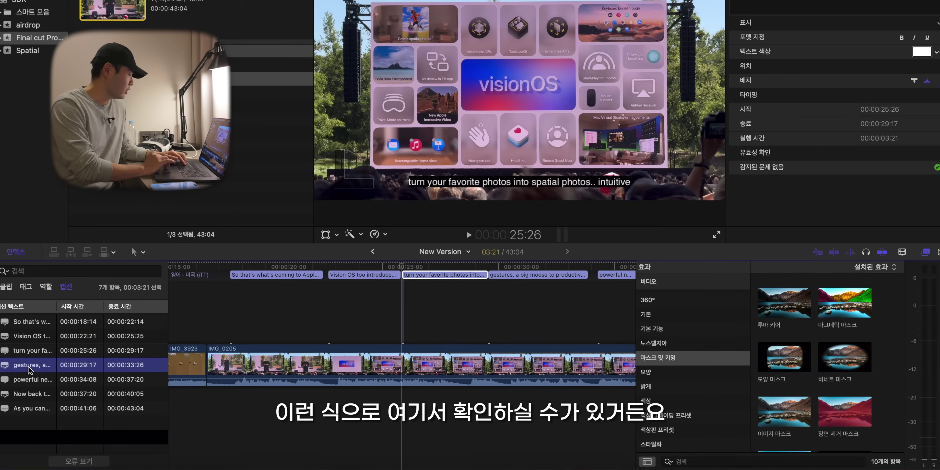
# Correct the first caption's text to "So that's what's coming to Apple Vision Pro and VisionOS.".
pyautogui.click(305, 290)
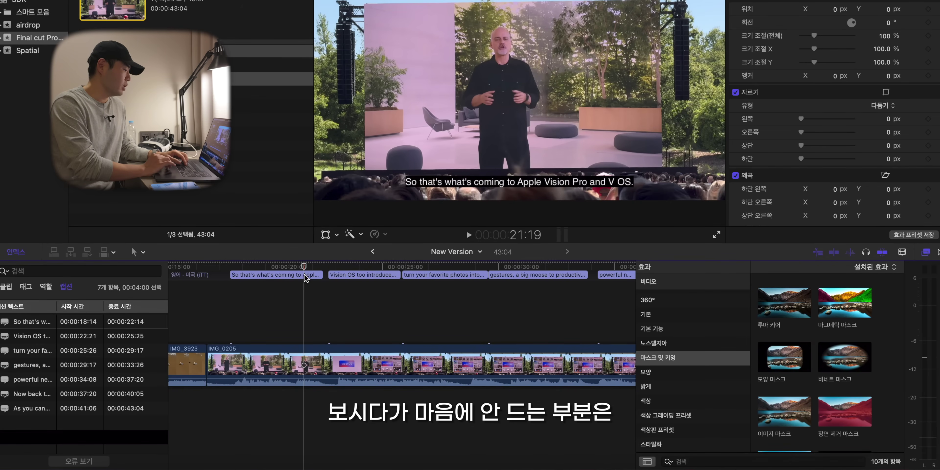
pyautogui.doubleClick(305, 275)
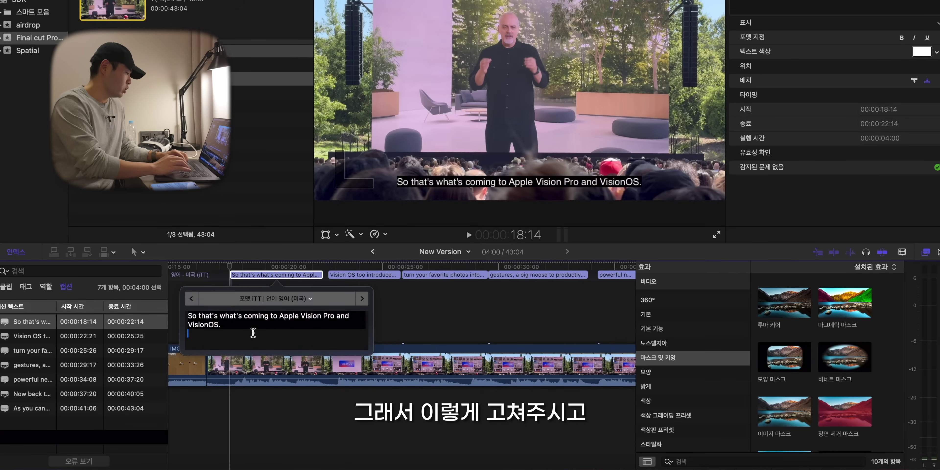
pyautogui.click(277, 303)
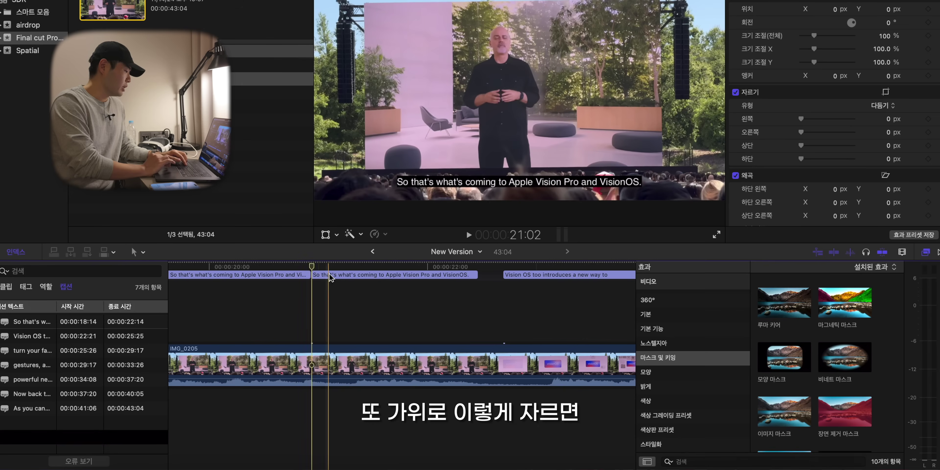
# Split the first caption in two and move its second part to start at 00:00:21:03.
pyautogui.click(333, 276)
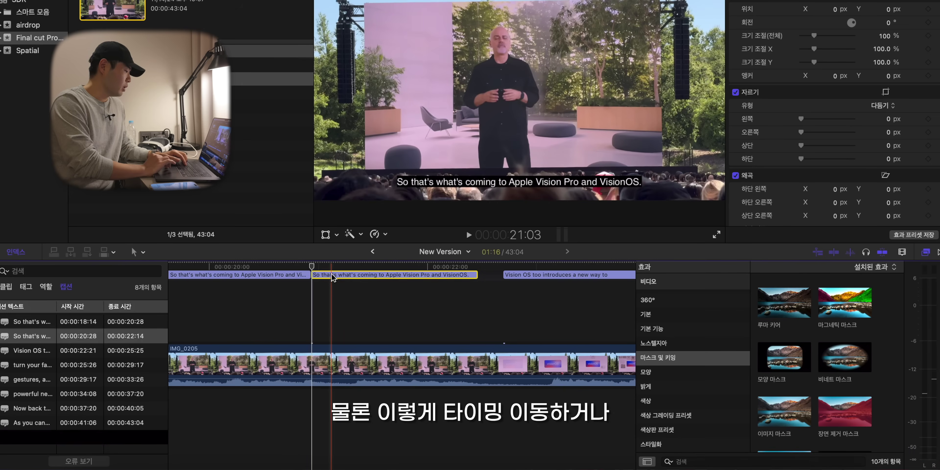
pyautogui.moveTo(332, 276); pyautogui.dragTo(350, 284)
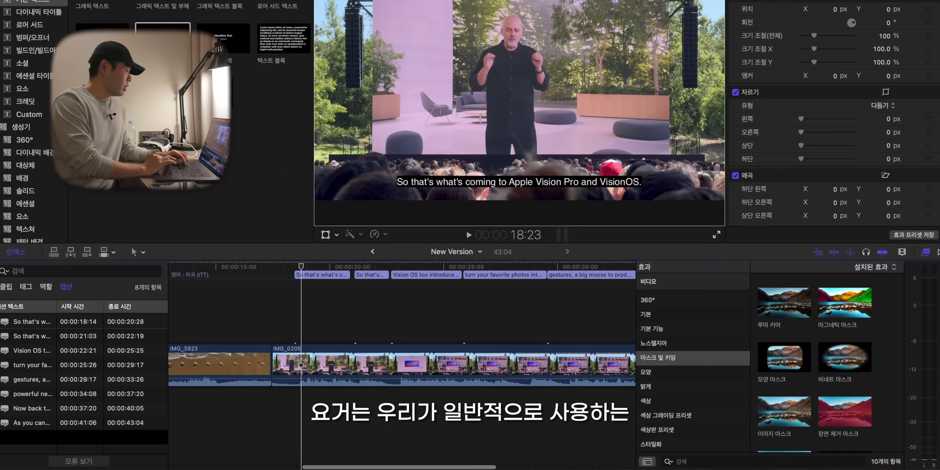
# Add a basic Text title above the IMG_0205 clip at about 18:23 and preview it with the caption.
pyautogui.moveTo(292, 329); pyautogui.dragTo(303, 334)
pyautogui.click(318, 334)
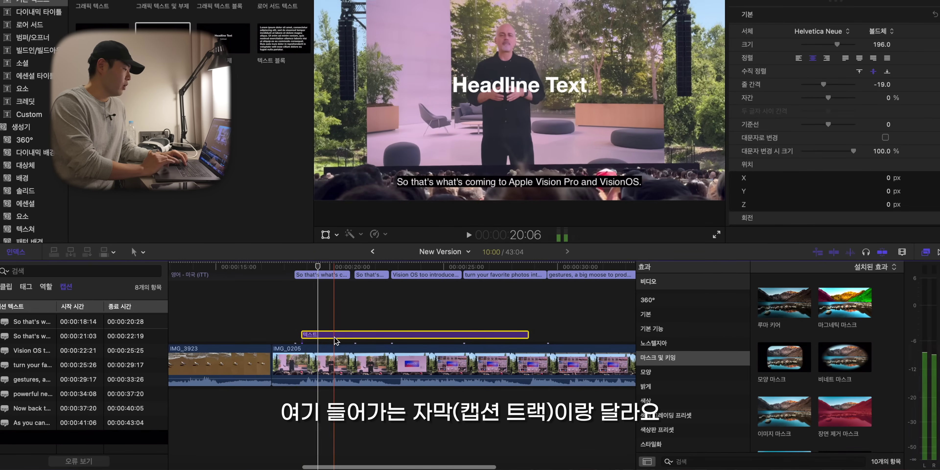
# Recolor the first caption's text orange, and try top placement before returning the caption to the bottom of the frame.
pyautogui.click(336, 275)
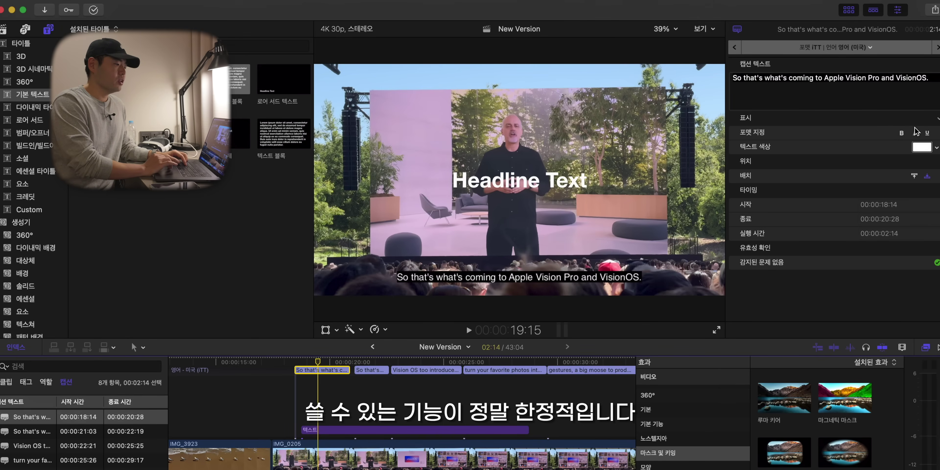
pyautogui.click(922, 148)
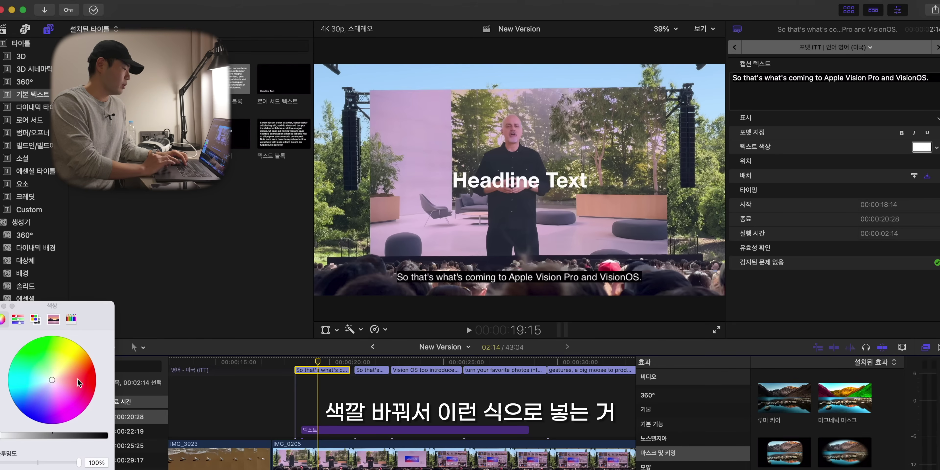
pyautogui.click(82, 370)
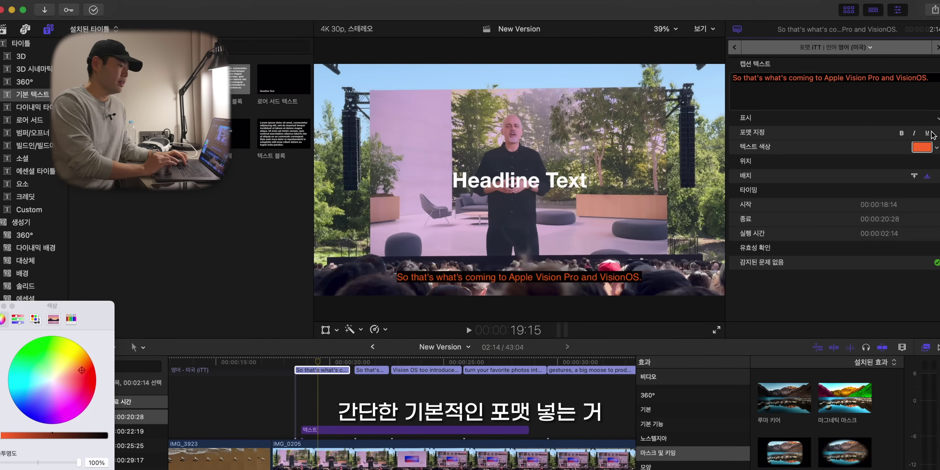
pyautogui.click(915, 176)
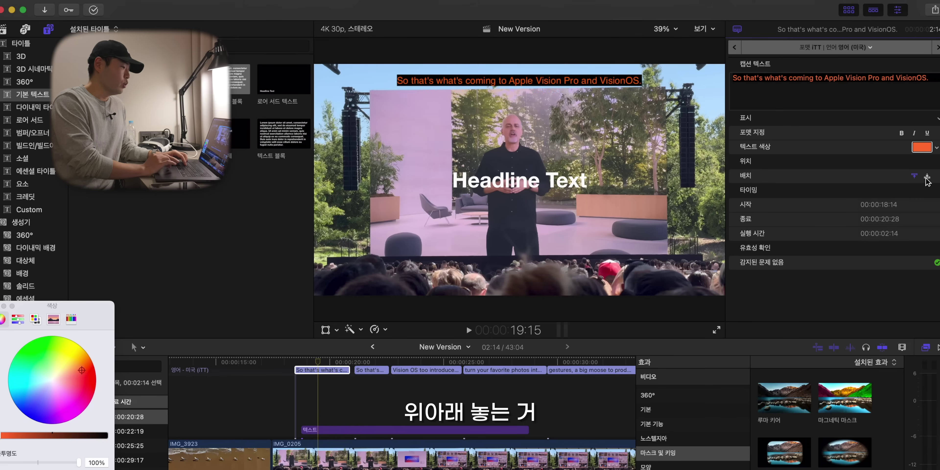
pyautogui.click(927, 176)
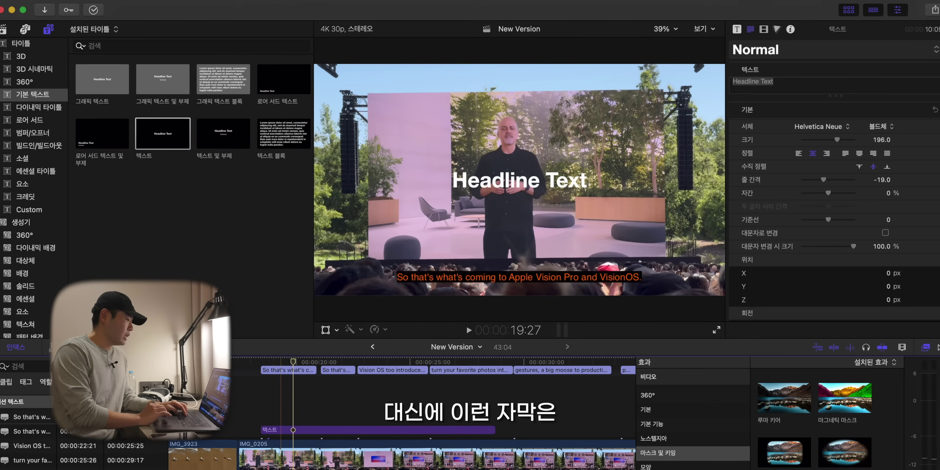
# Export the captions, and open the Subtitle Tool & Converter on the editingtools.io website in the browser.
pyautogui.click(44, 1)
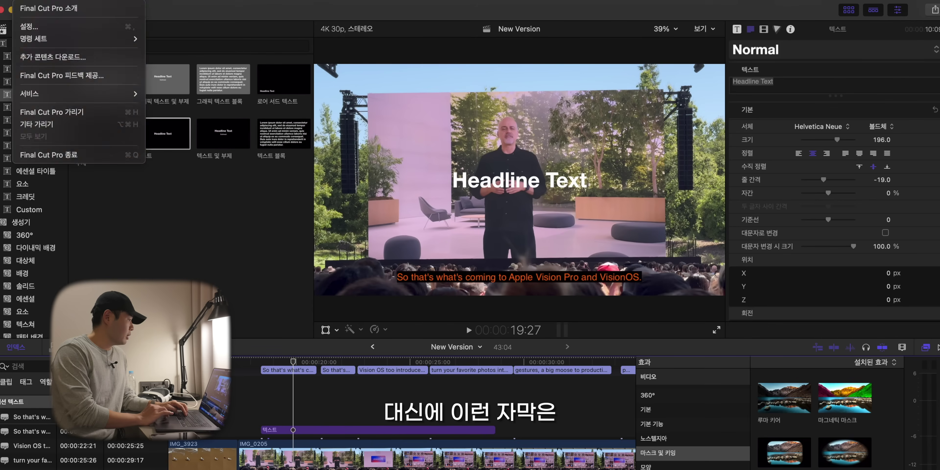
pyautogui.moveTo(84, 1)
pyautogui.click(104, 118)
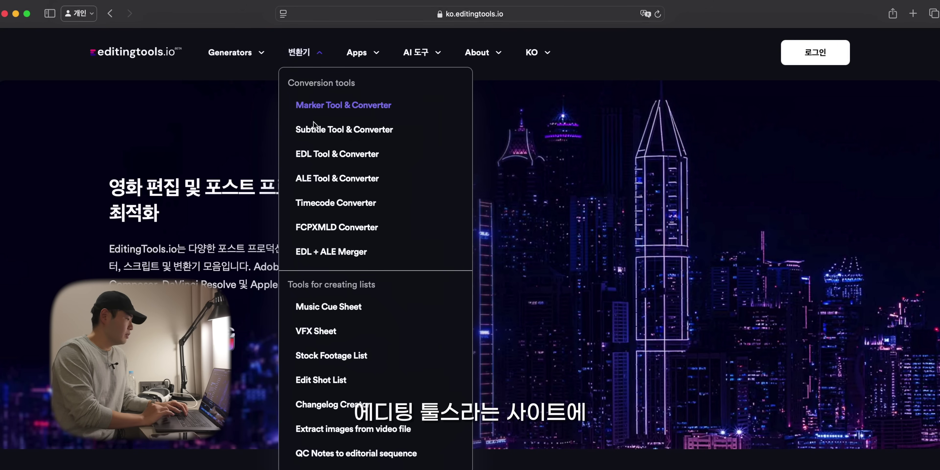
pyautogui.click(315, 129)
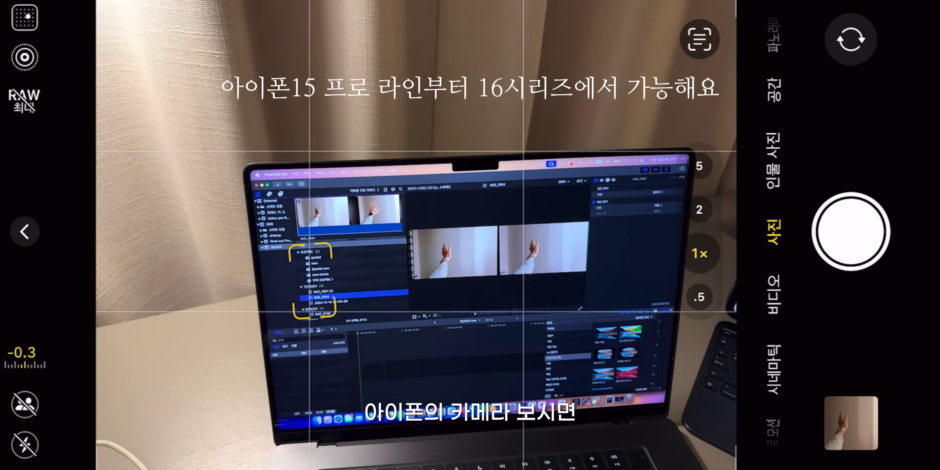
# Switch the iPhone camera to spatial capture mode.
pyautogui.click(773, 90)
pyautogui.click(868, 40)
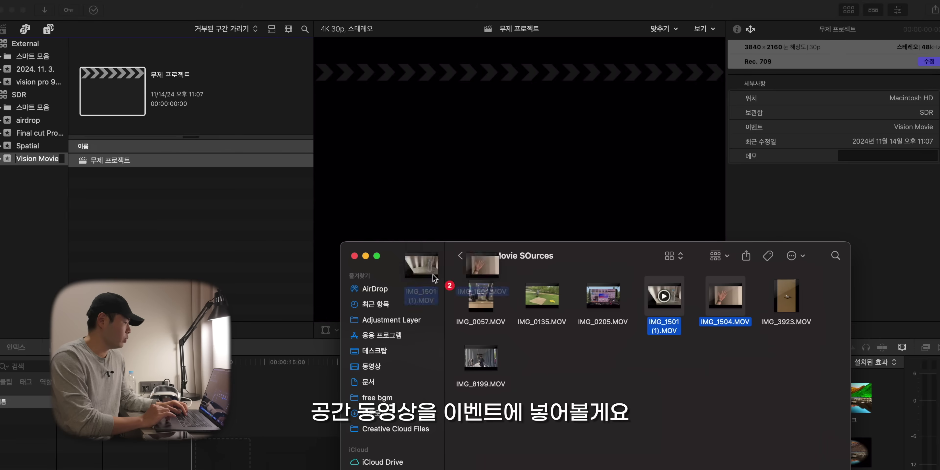
# Import IMG_1501 (1).MOV and IMG_1504.MOV into the Vision Movie event and examine their stereoscopic metadata settings.
pyautogui.moveTo(664, 295); pyautogui.dragTo(176, 252)
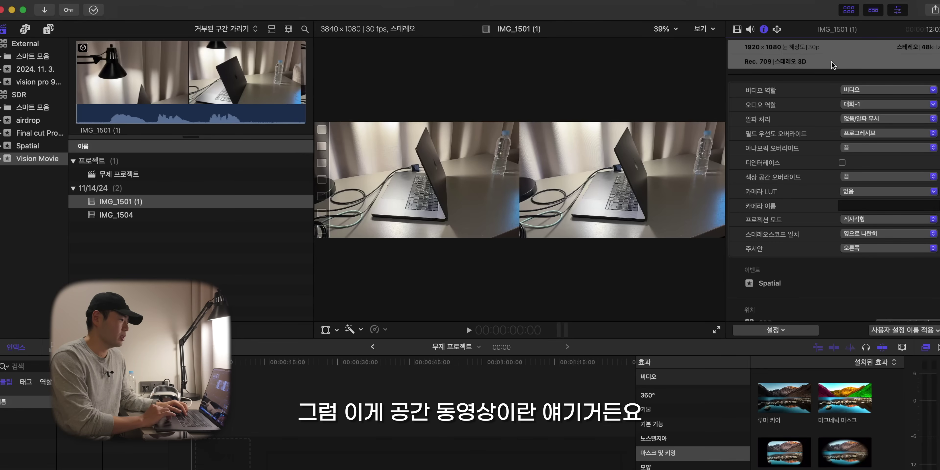
pyautogui.scroll(-3, 769, 196)
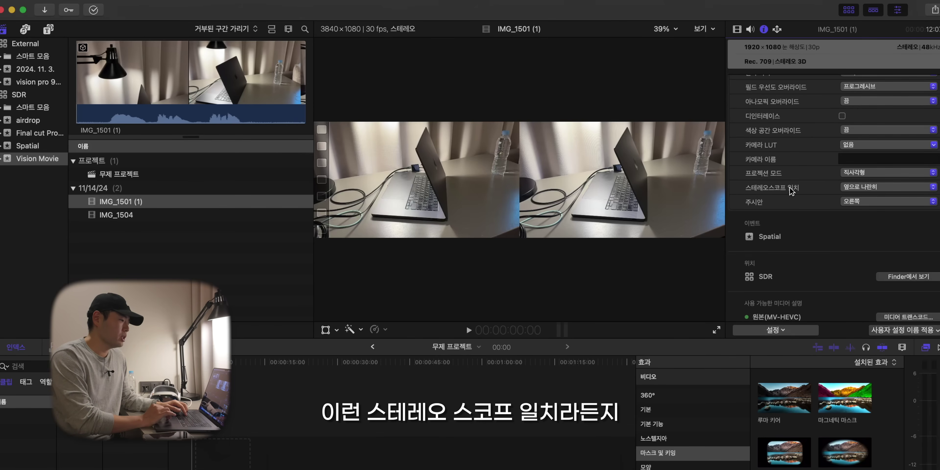
pyautogui.scroll(2, 770, 208)
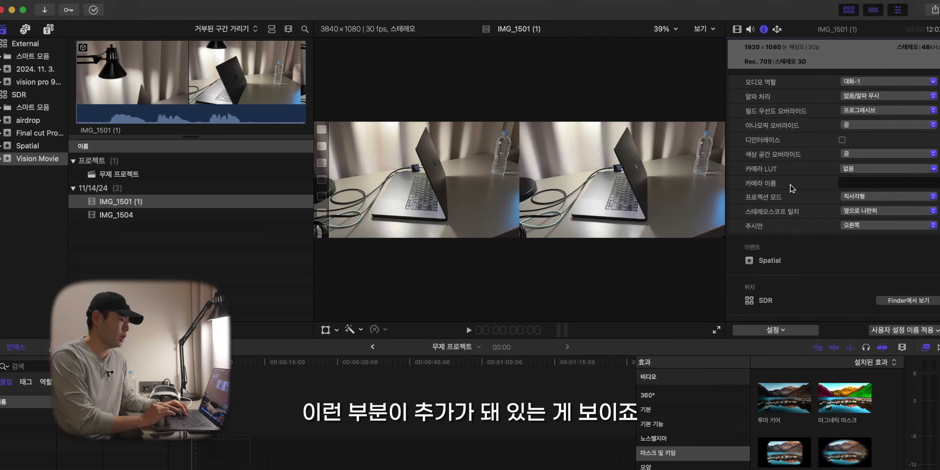
pyautogui.press('Down')
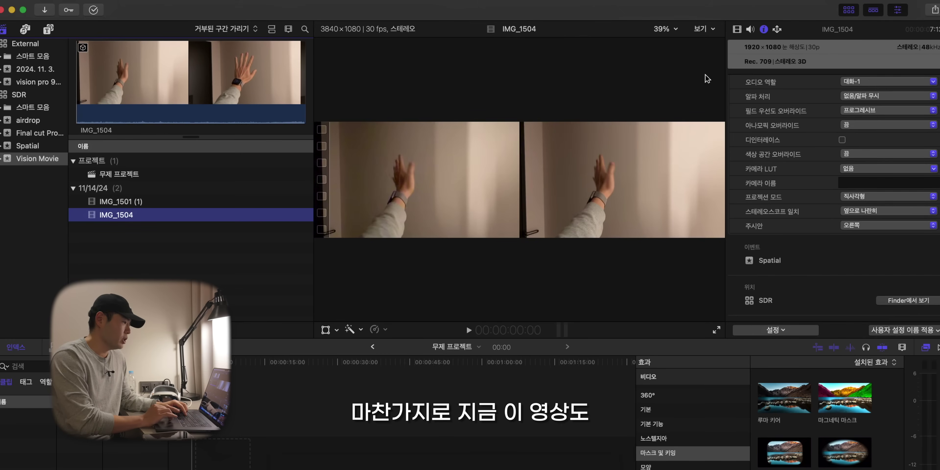
pyautogui.click(452, 352)
# Create a new project named Spatial movie from the IMG_1504 clip in the Vision Movie event.
pyautogui.click(146, 219)
pyautogui.rightClick(146, 219)
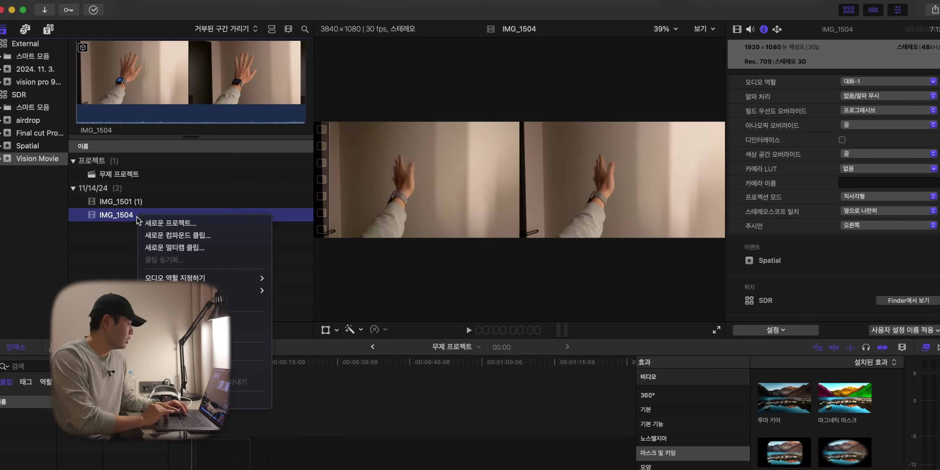
pyautogui.click(150, 224)
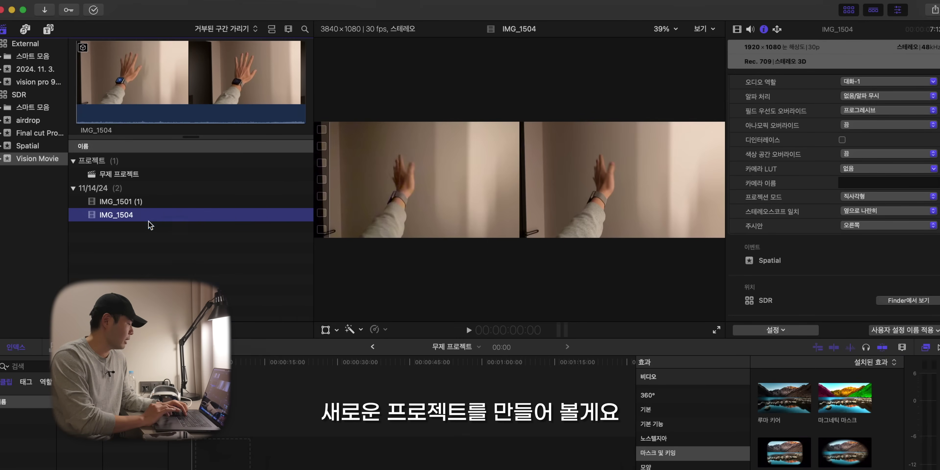
pyautogui.write('Spatial movie')
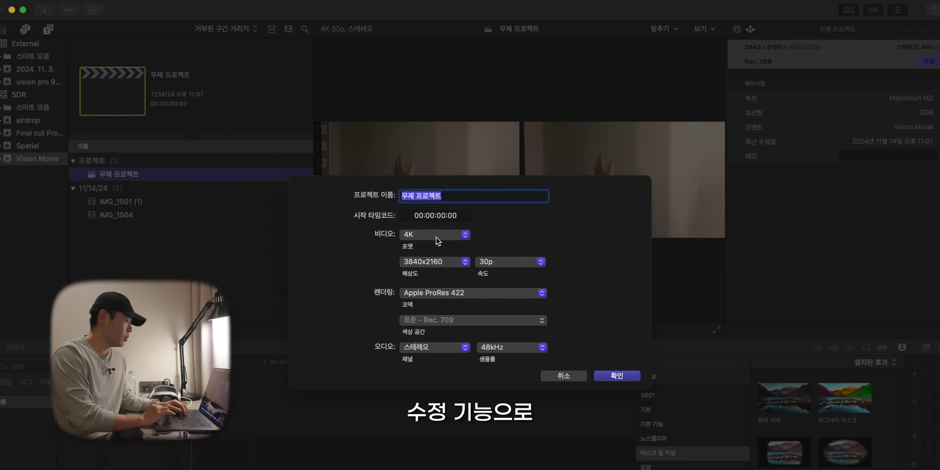
# Set the untitled project's video format to Spatial/Stereo 3D and check the available hero eye options.
pyautogui.click(436, 237)
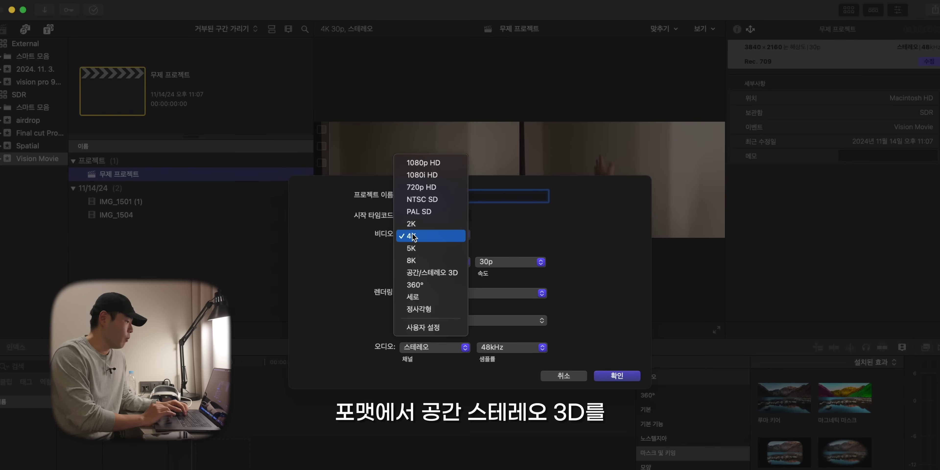
pyautogui.click(417, 273)
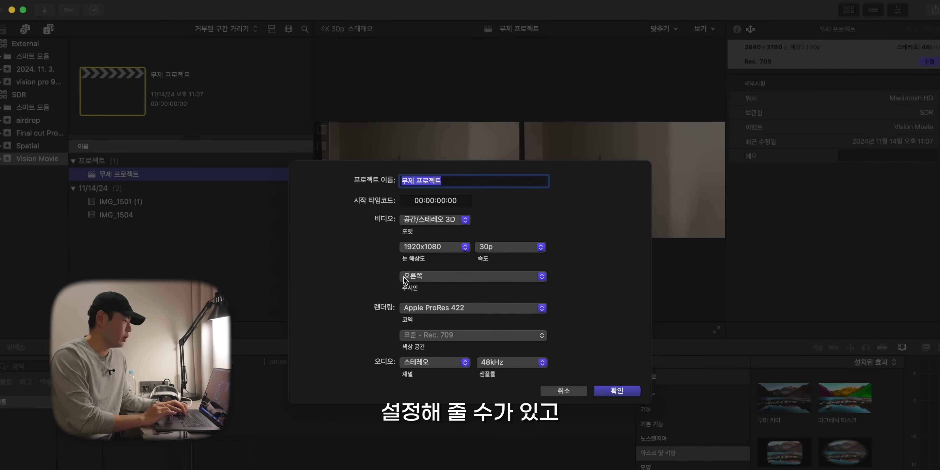
pyautogui.click(435, 278)
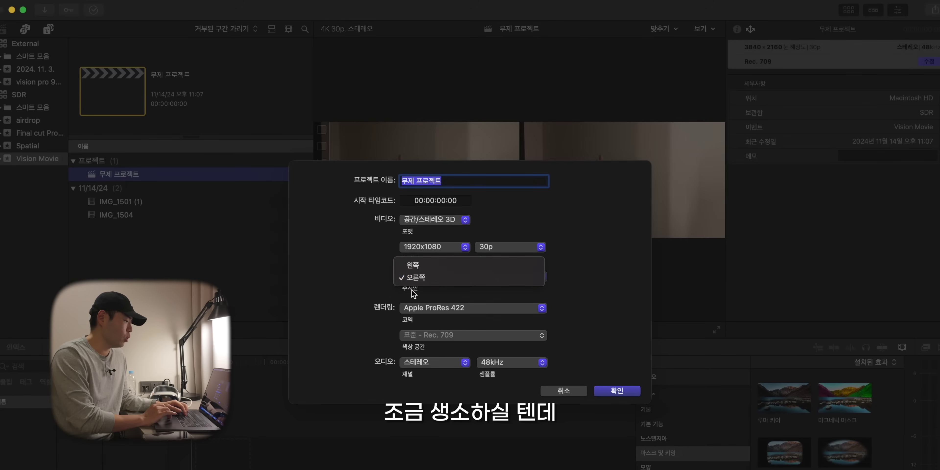
pyautogui.click(366, 288)
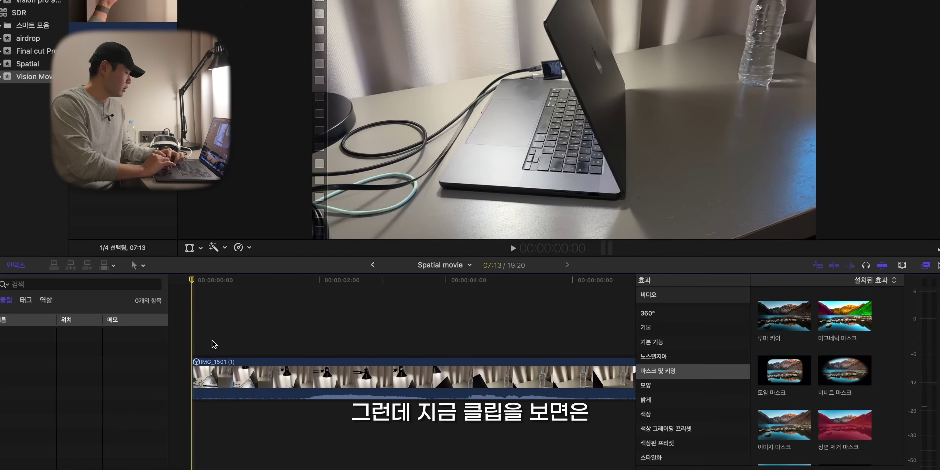
# Select the IMG_1501 (1) clip in the timeline and view it stereoscopically as left eye, followed by both eyes.
pyautogui.click(215, 387)
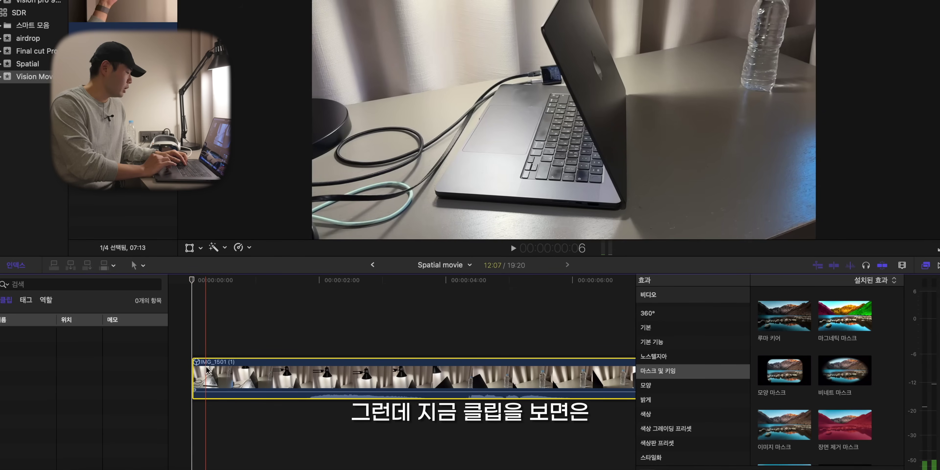
pyautogui.click(229, 387)
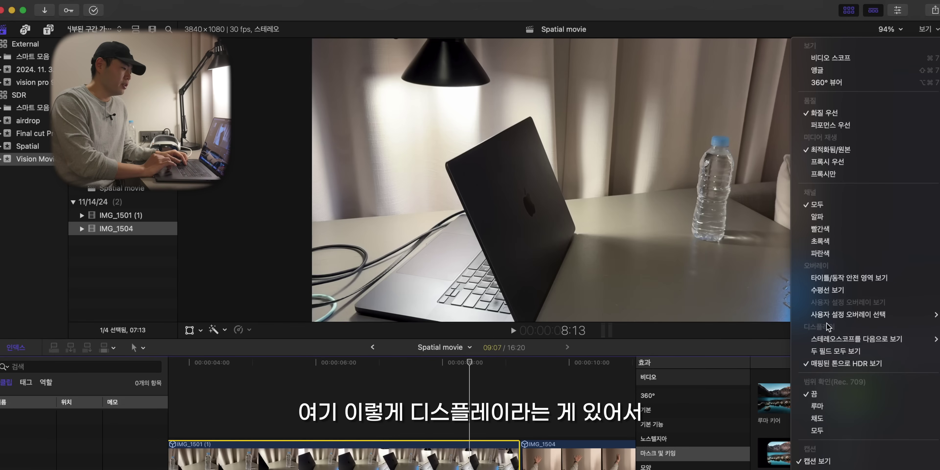
pyautogui.moveTo(838, 333)
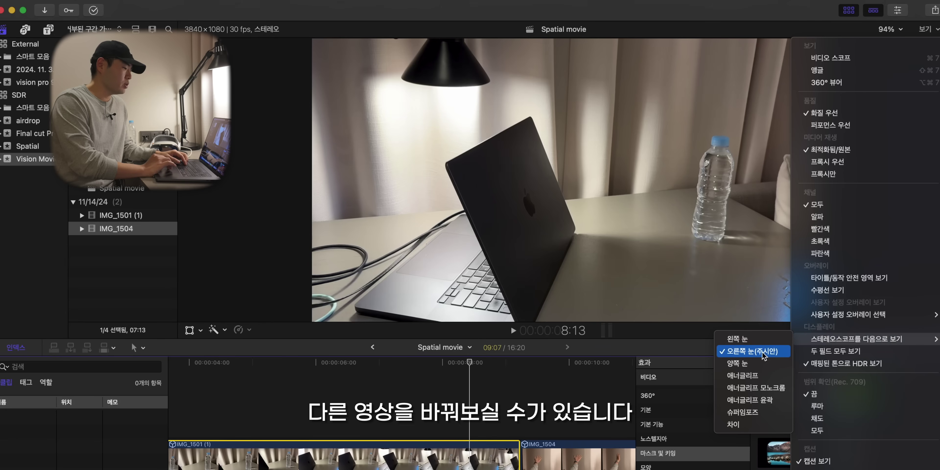
pyautogui.click(746, 342)
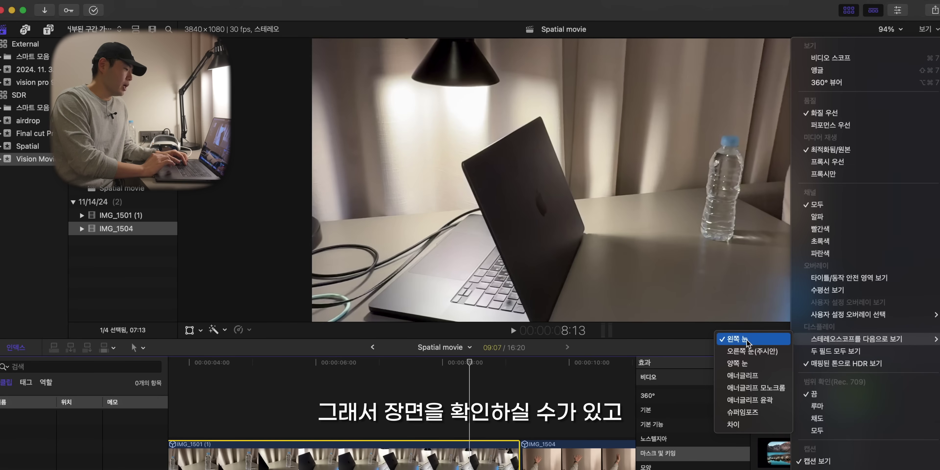
pyautogui.click(742, 364)
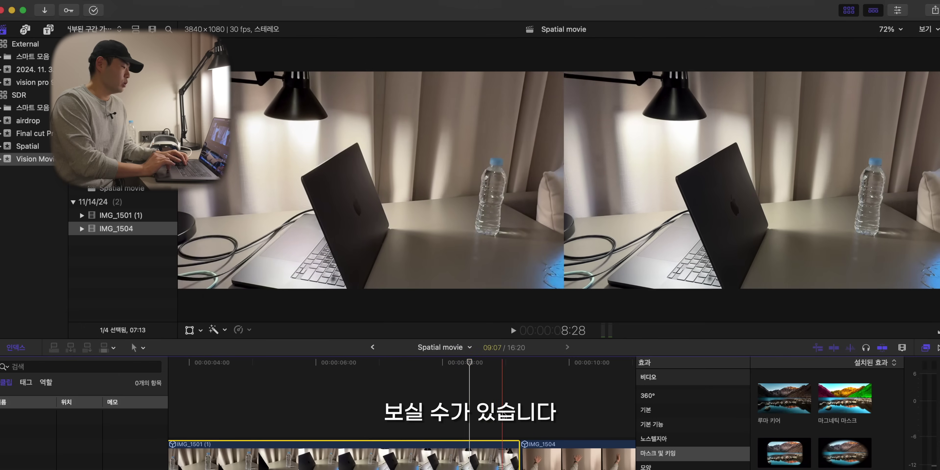
# Switch the viewer's stereoscopic display to Anaglyph.
pyautogui.click(926, 29)
pyautogui.moveTo(854, 339)
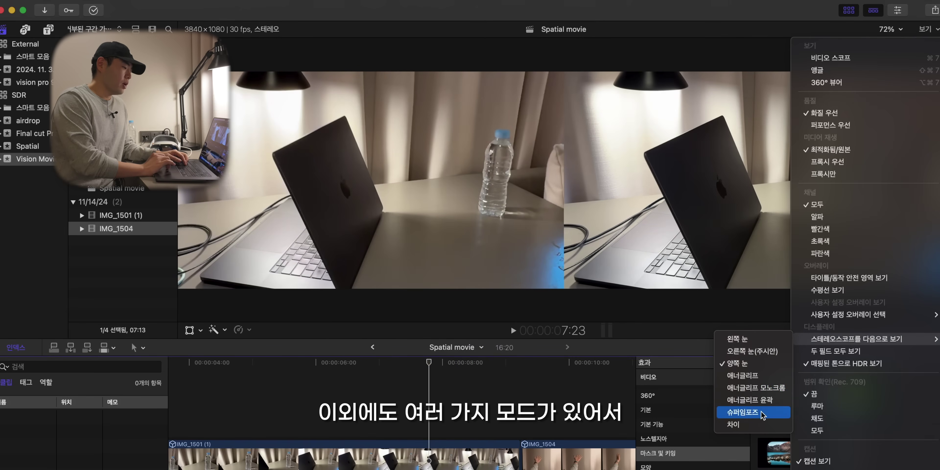
pyautogui.click(764, 378)
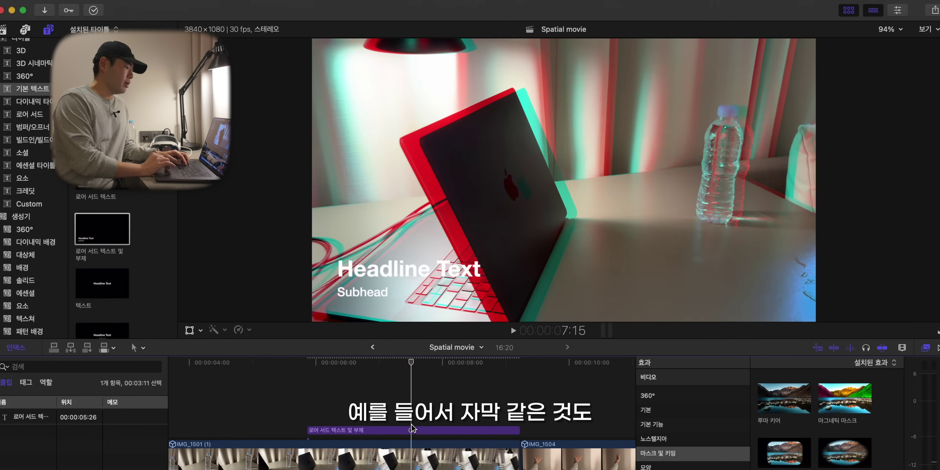
# Try stereoscopic convergence values of -2.95, 3.0 and 2.43 on the lower-third title, bringing it back close to 0.
pyautogui.click(429, 432)
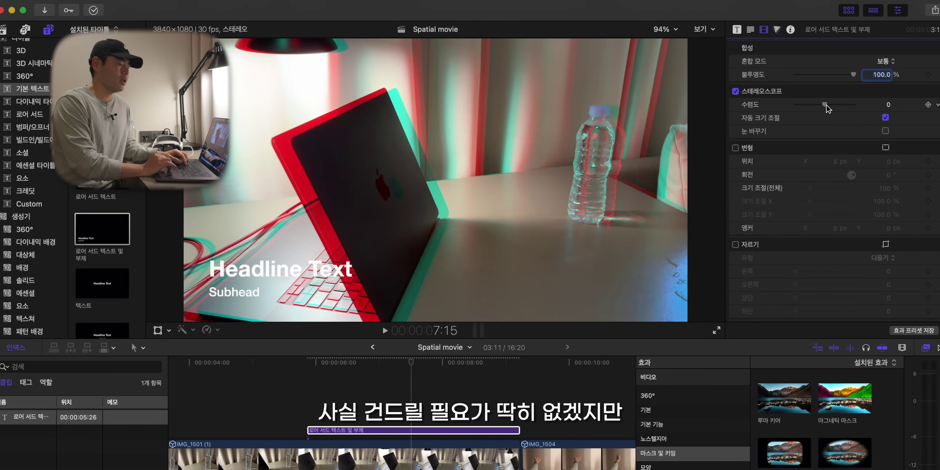
pyautogui.moveTo(821, 102); pyautogui.dragTo(795, 107)
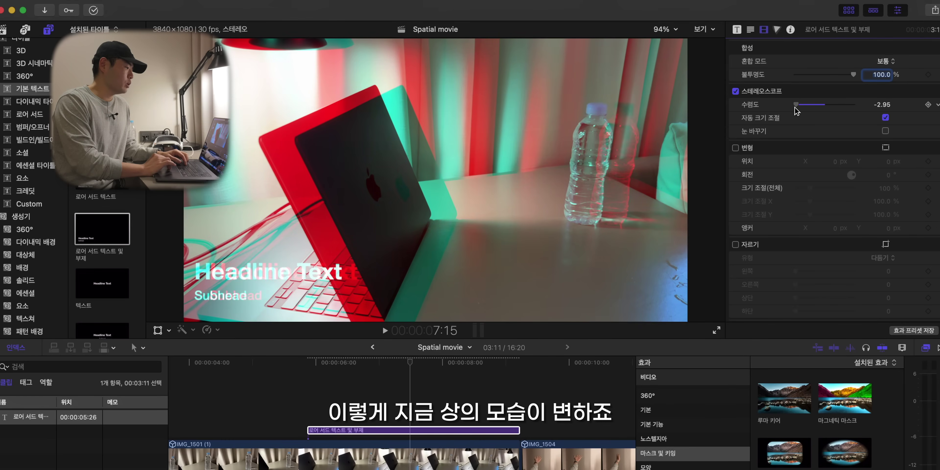
pyautogui.moveTo(795, 107); pyautogui.dragTo(853, 106)
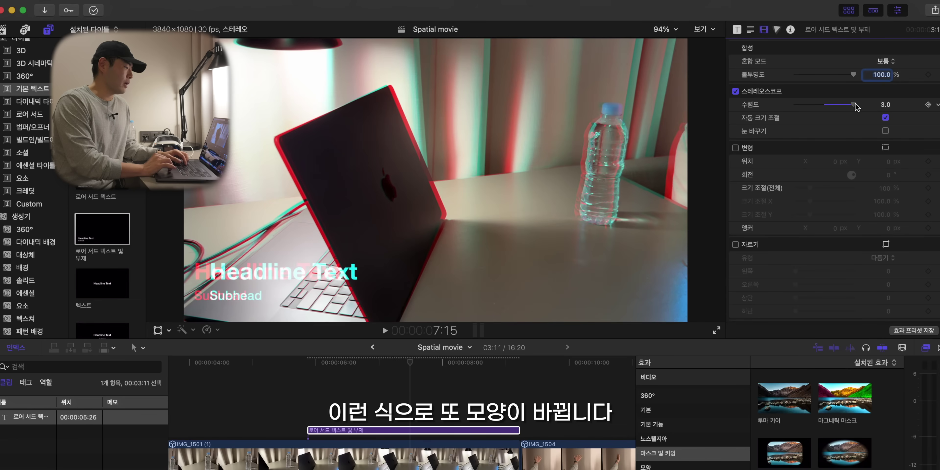
pyautogui.moveTo(853, 106); pyautogui.dragTo(826, 106)
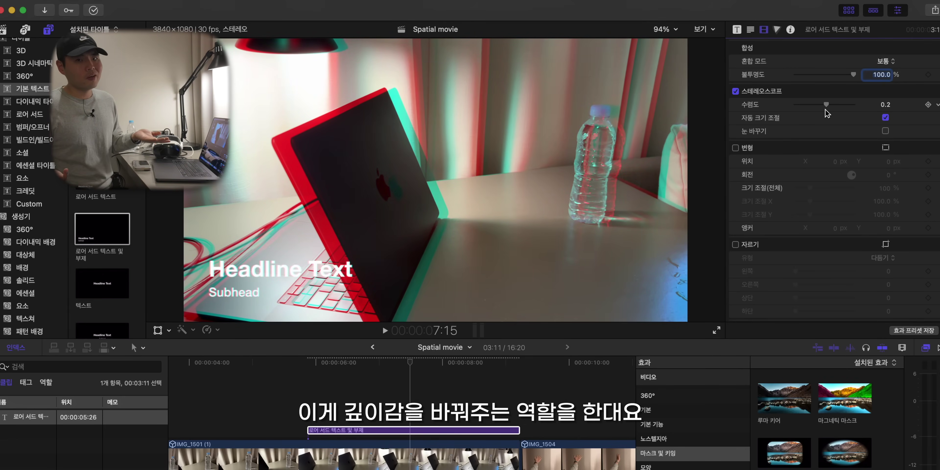
pyautogui.moveTo(826, 107); pyautogui.dragTo(850, 107)
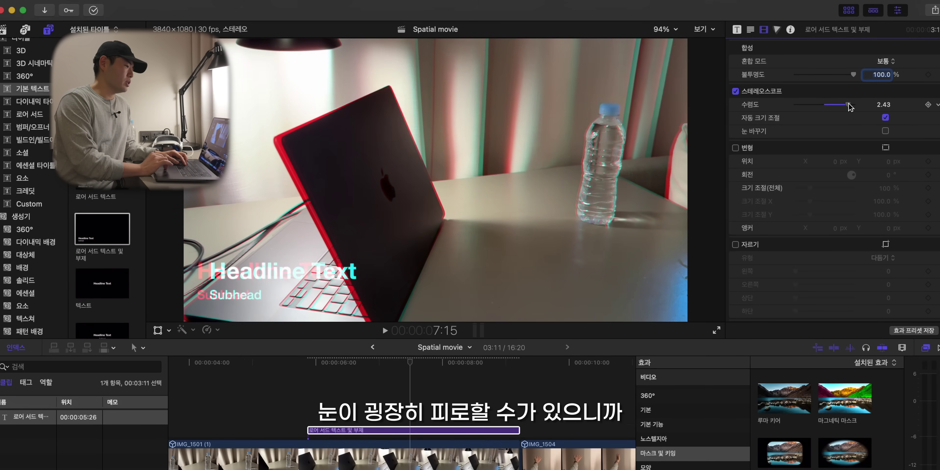
pyautogui.moveTo(849, 107); pyautogui.dragTo(822, 108)
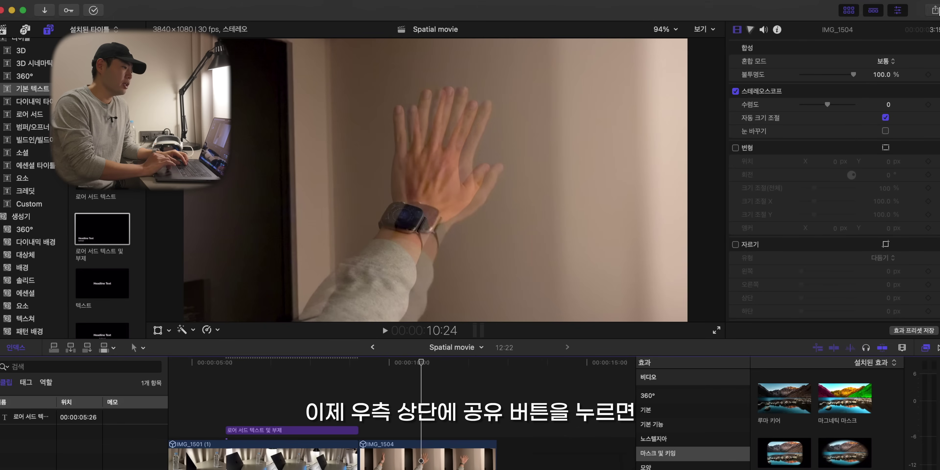
# Start an Apple Vision Pro (MV-HEVC) export of the Spatial movie project and review its video codec settings.
pyautogui.click(934, 10)
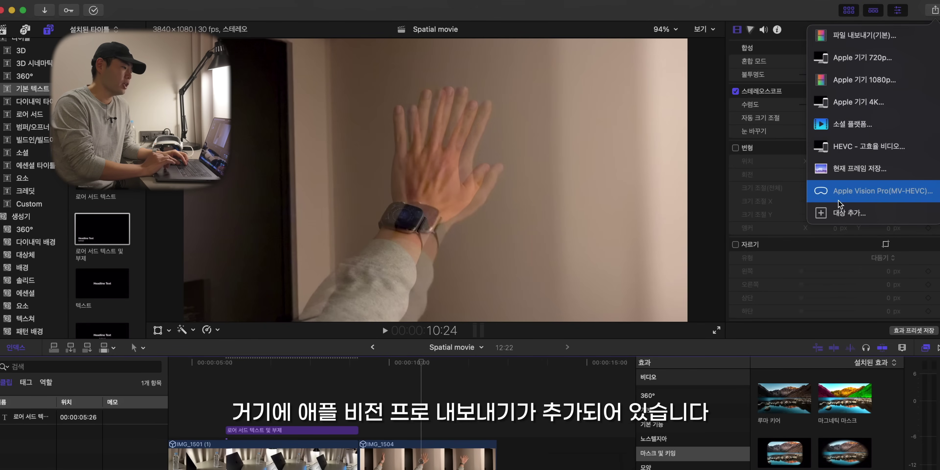
pyautogui.click(856, 193)
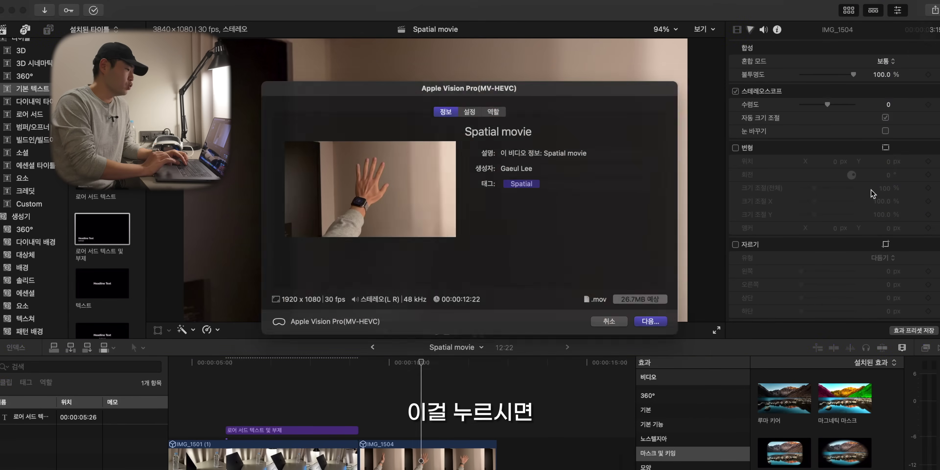
pyautogui.click(469, 107)
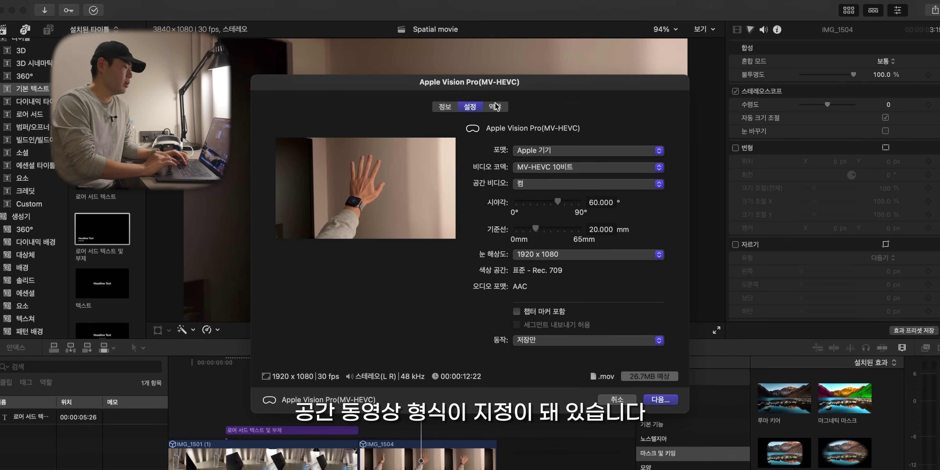
pyautogui.click(544, 167)
pyautogui.click(543, 167)
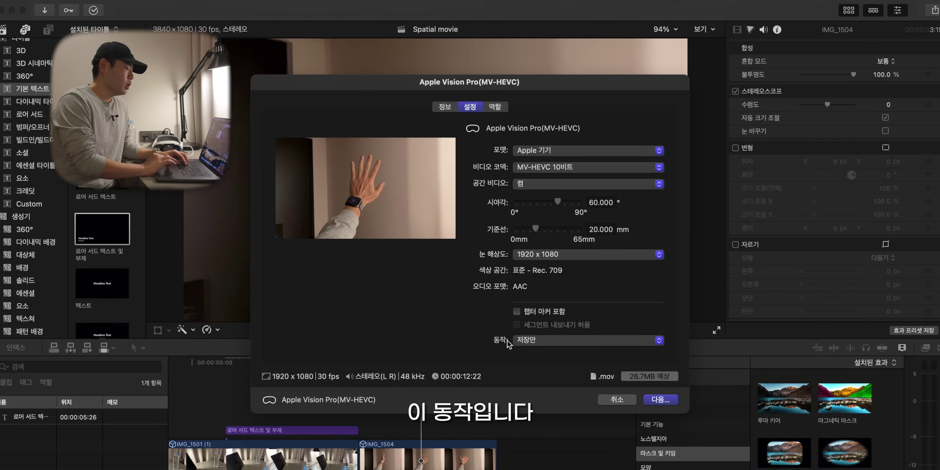
# Set the export action to add the movie to the Photos app, and share it.
pyautogui.click(536, 341)
pyautogui.click(540, 345)
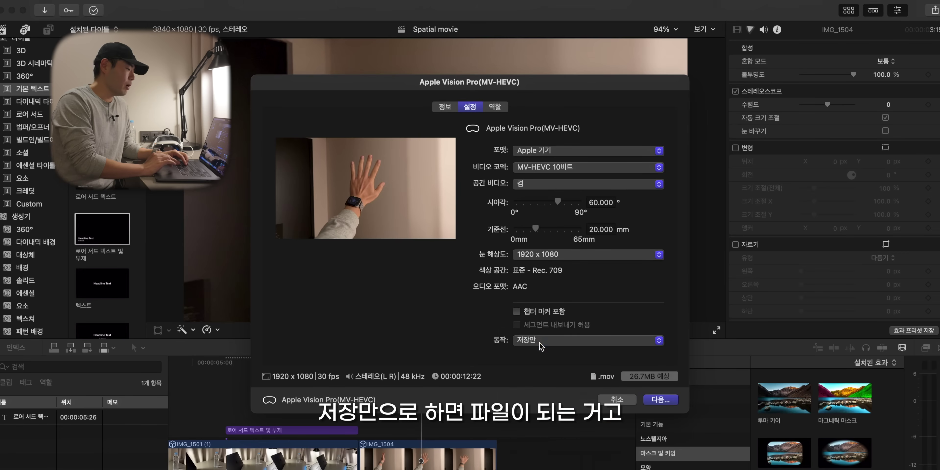
pyautogui.click(574, 345)
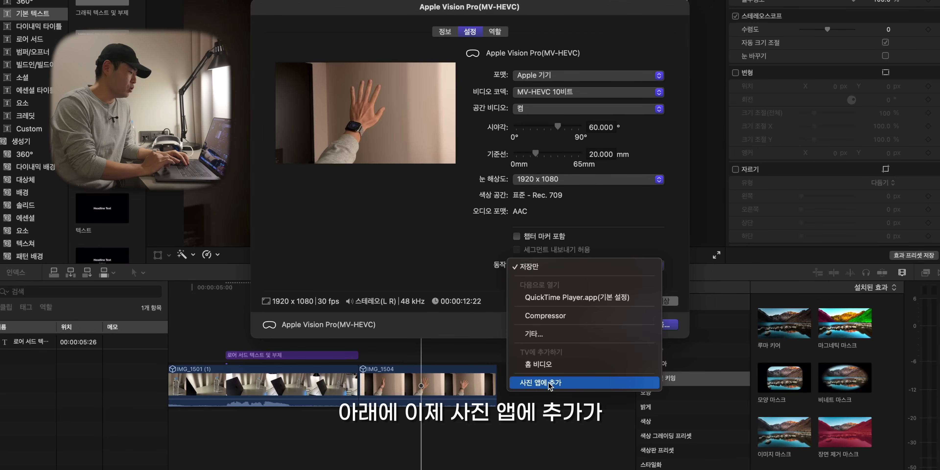
pyautogui.click(557, 383)
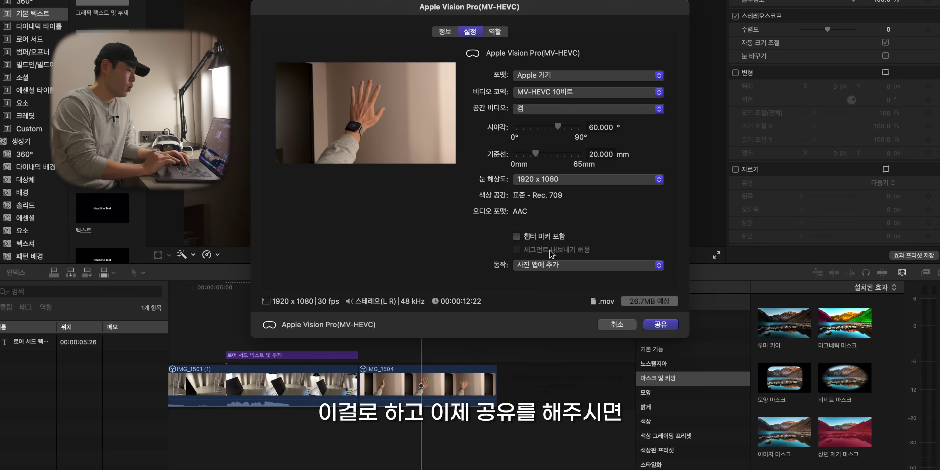
pyautogui.click(656, 325)
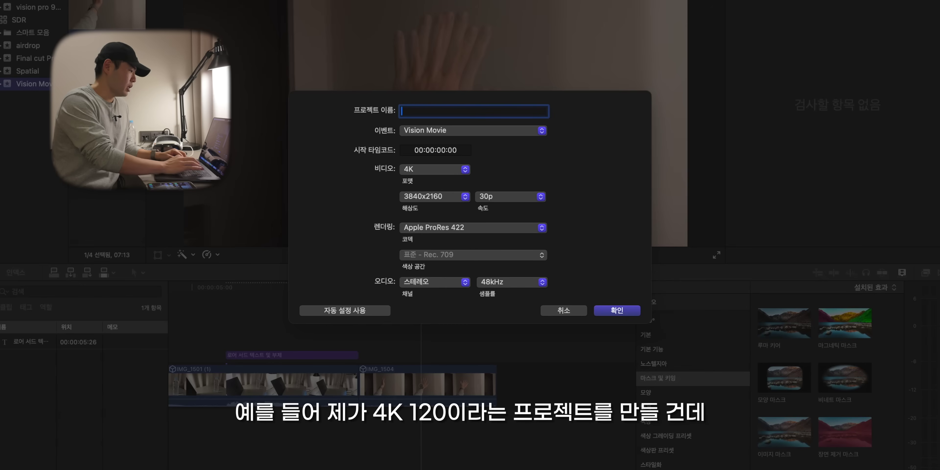
# Name the new project 4k 120 and check the frame rates offered for the 4K format.
pyautogui.write('4k 120')
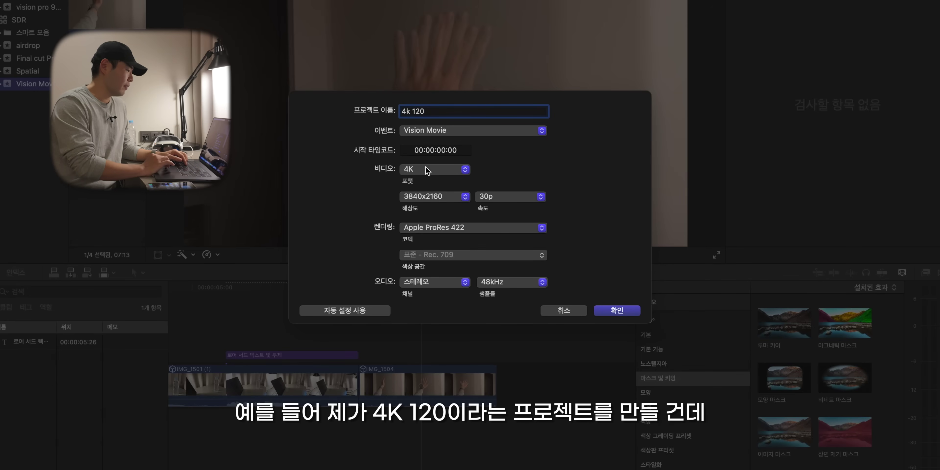
pyautogui.click(487, 200)
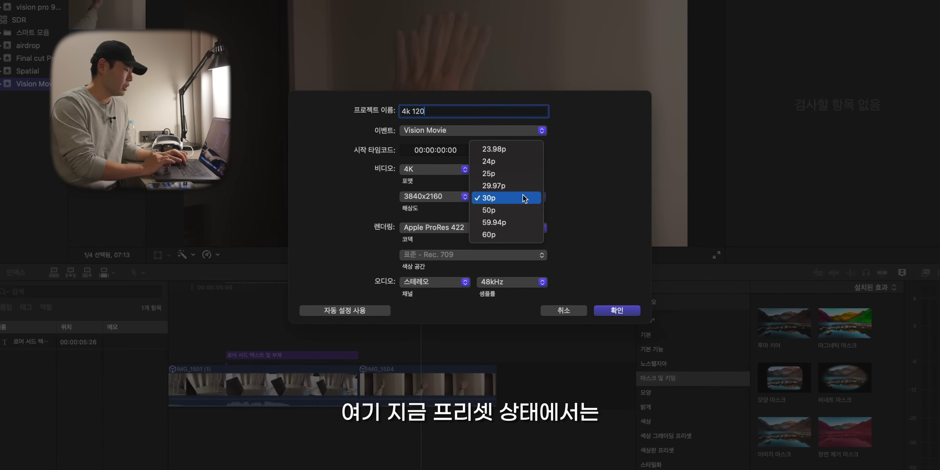
pyautogui.click(566, 226)
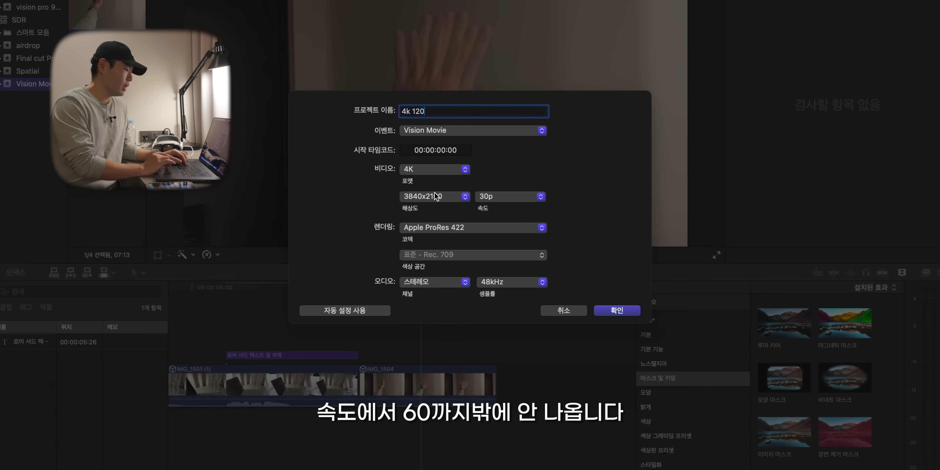
# Set the project to a custom 3840 x 2160 video format at 120p and create it.
pyautogui.click(418, 169)
pyautogui.click(416, 262)
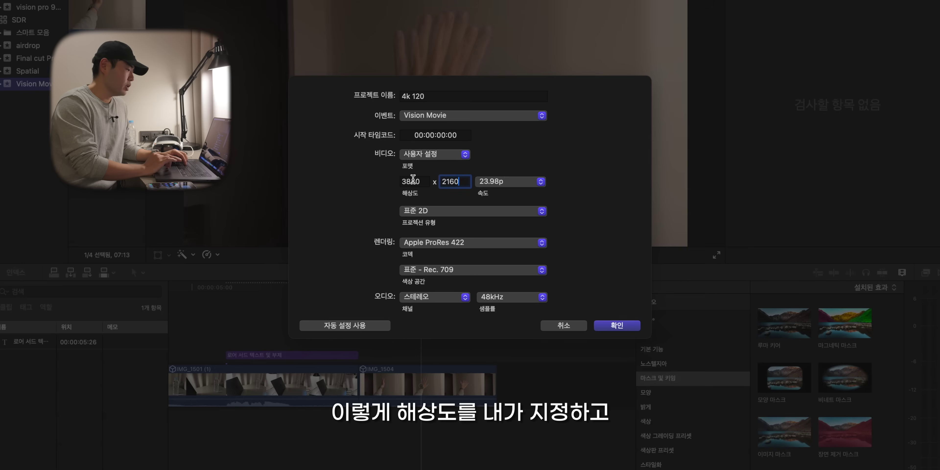
pyautogui.click(512, 182)
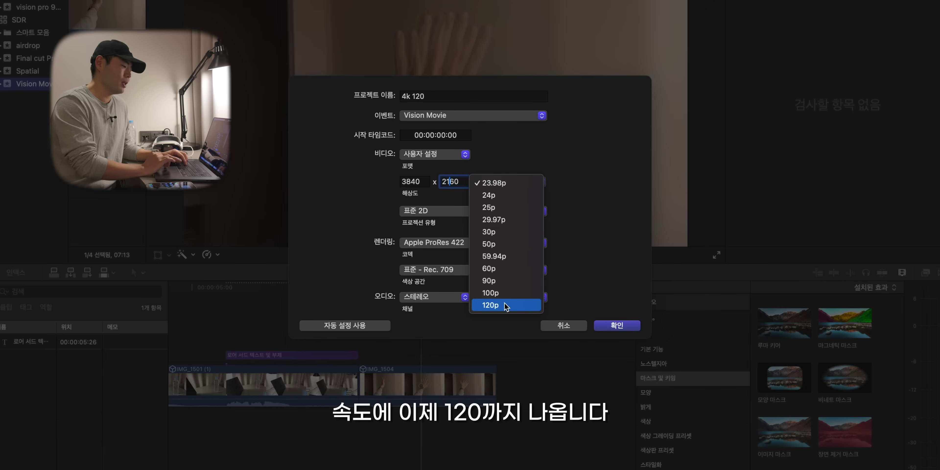
pyautogui.click(497, 306)
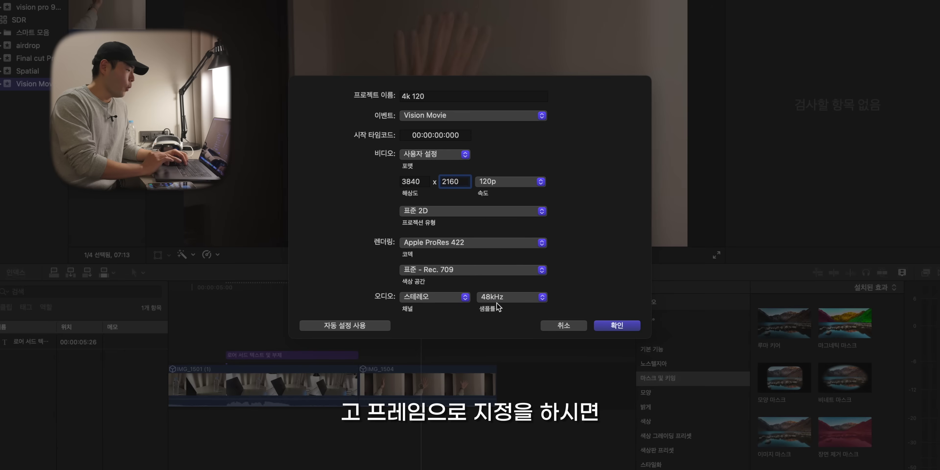
pyautogui.click(626, 328)
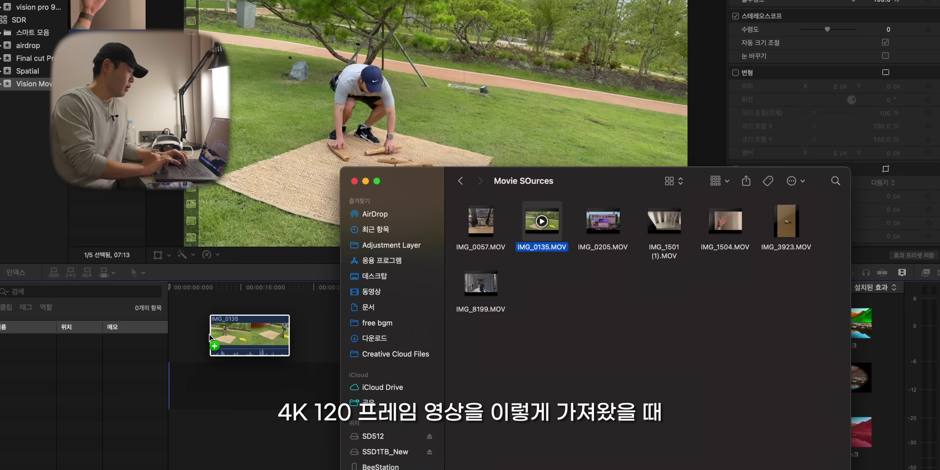
# Add the 4K 120p video IMG_0135.MOV from the Movie SOurces folder to the start of the empty 4k 120 timeline.
pyautogui.moveTo(208, 328); pyautogui.dragTo(175, 381)
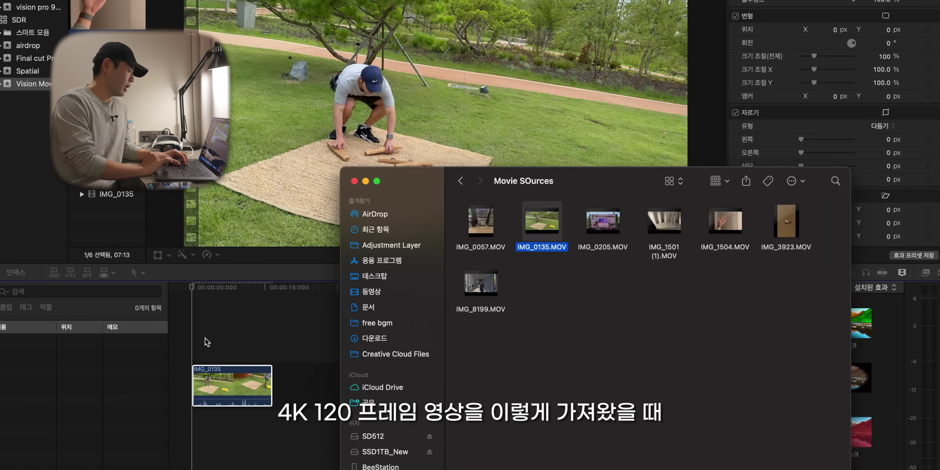
pyautogui.click(185, 331)
pyautogui.click(777, 0)
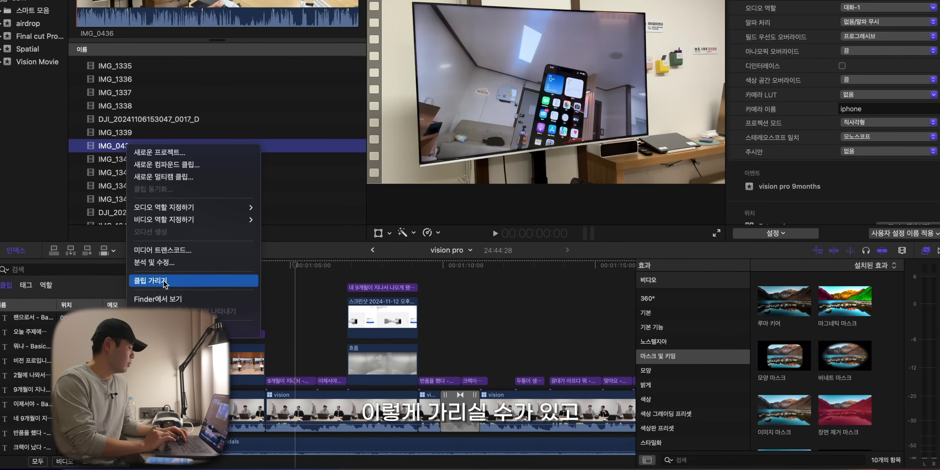
# Hide IMG_0436 and the two clips listed just before IMG_1343 in the vision pro 9months event.
pyautogui.click(149, 281)
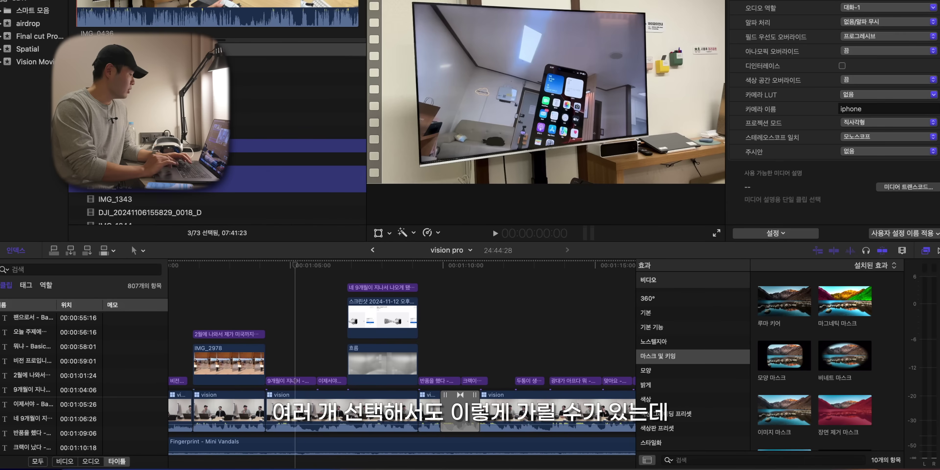
pyautogui.rightClick(143, 177)
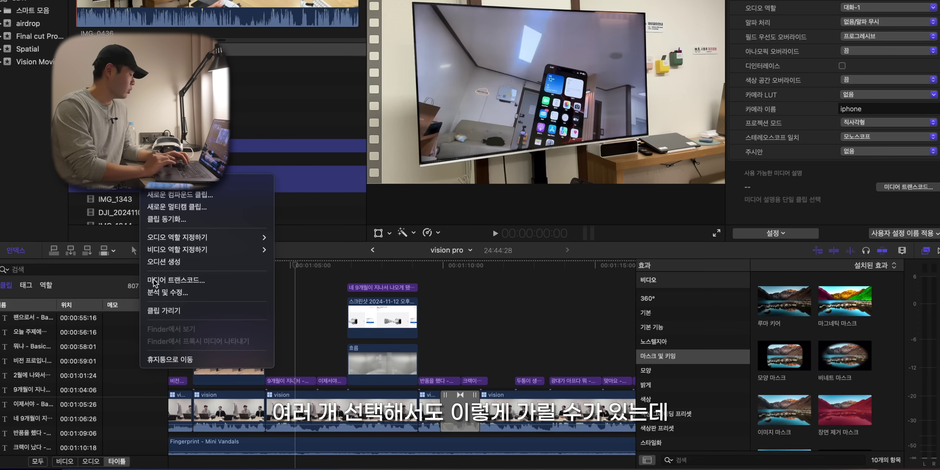
pyautogui.click(175, 314)
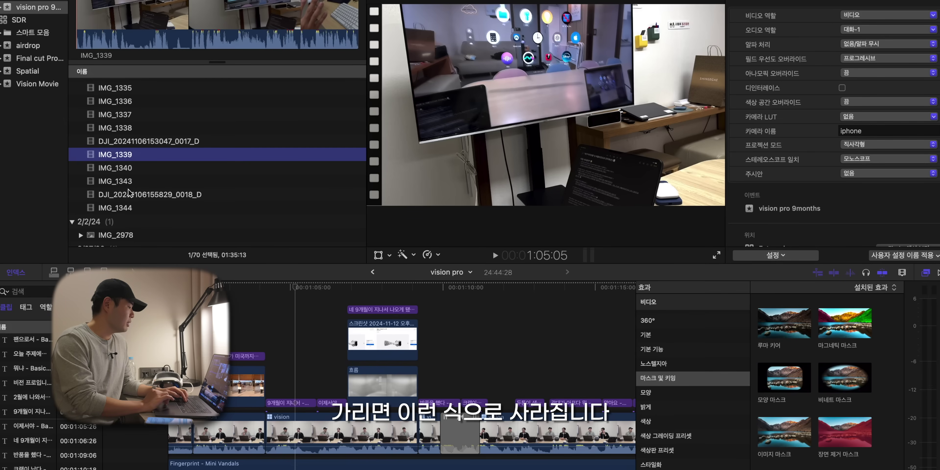
pyautogui.click(142, 151)
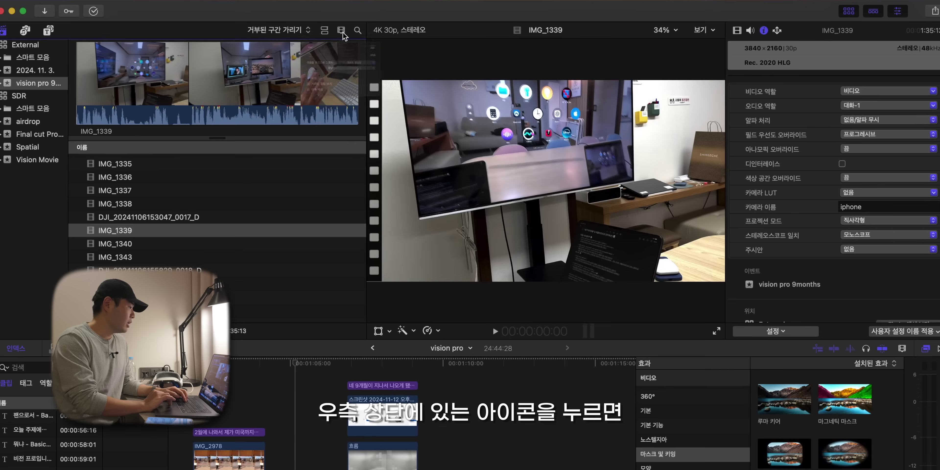
# Turn on the display of hidden clips in the browser, check how IMG_0436 is marked, and turn the display off again.
pyautogui.click(341, 30)
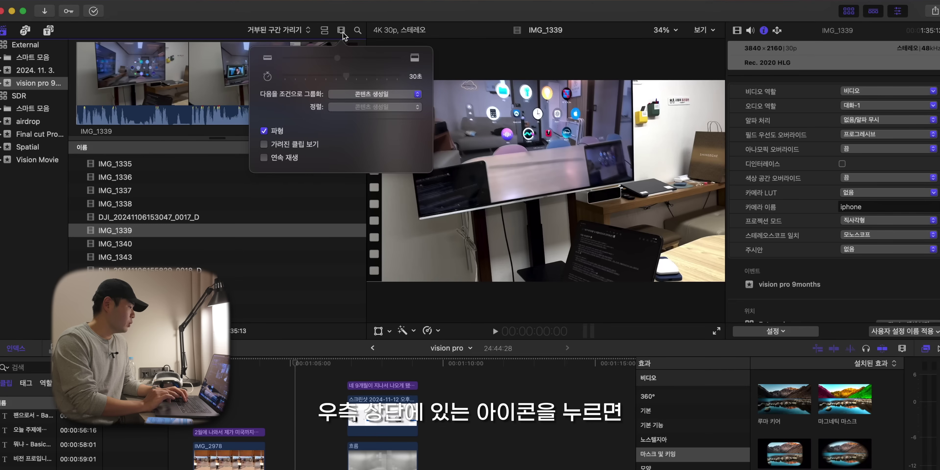
pyautogui.click(293, 146)
pyautogui.click(154, 243)
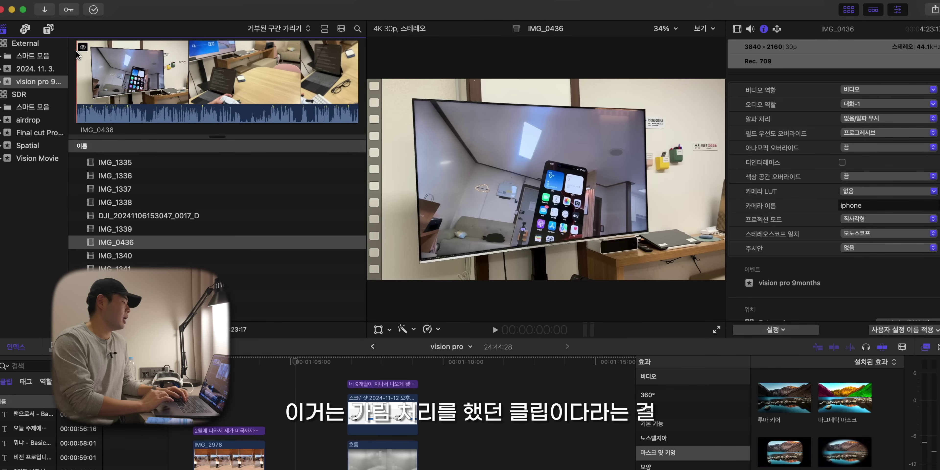
pyautogui.click(340, 28)
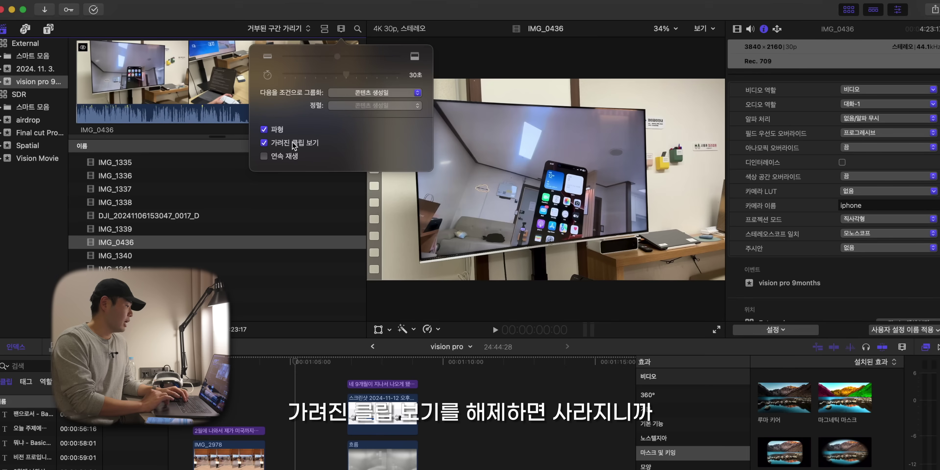
pyautogui.click(304, 145)
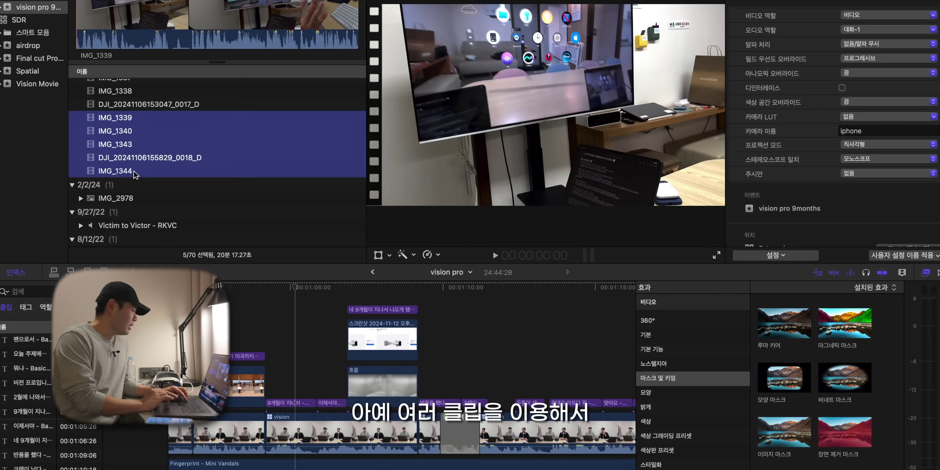
# Create a multicam clip from the five clips IMG_1339 through IMG_1344, with the option to hide the original clips enabled.
pyautogui.scroll(2, 219, 321)
pyautogui.rightClick(176, 249)
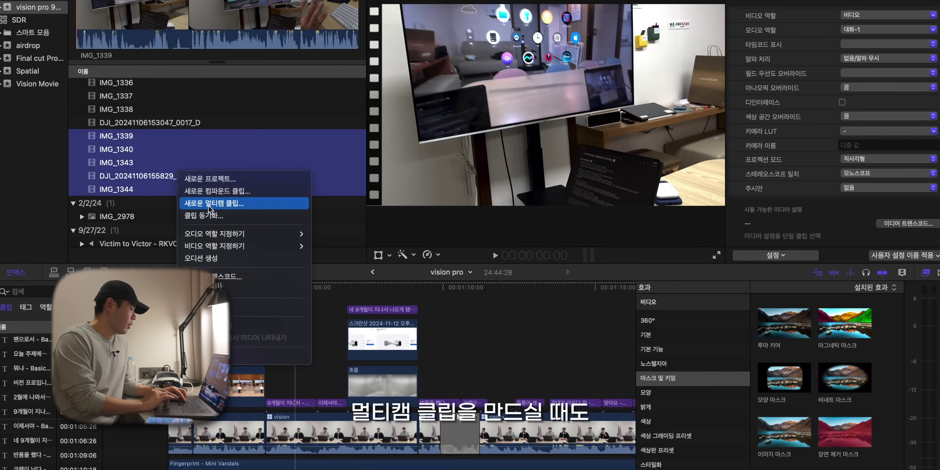
pyautogui.click(210, 205)
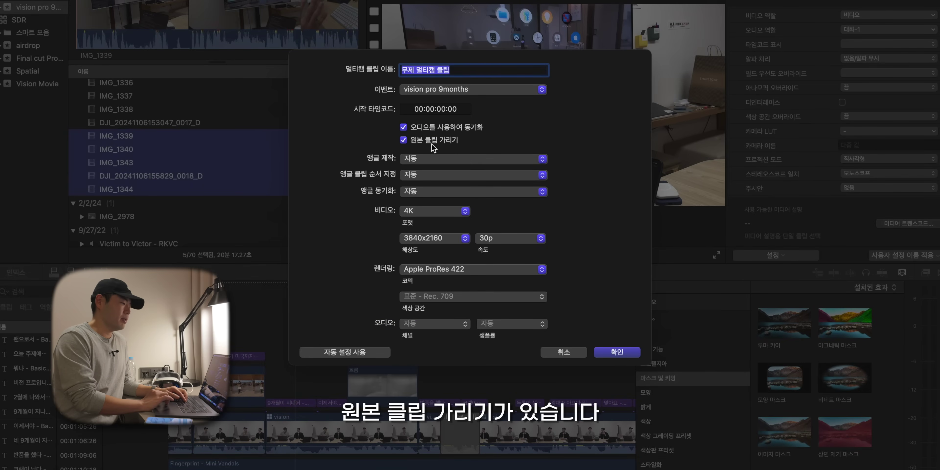
pyautogui.press('Return')
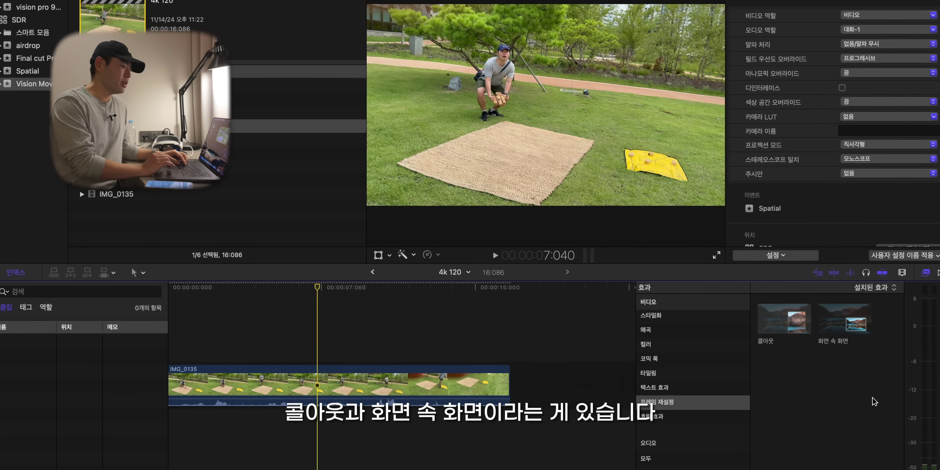
# Split the IMG_0135 timeline clip with the Blade tool into three segments around the moment to emphasize.
pyautogui.press('b')
pyautogui.click(294, 383)
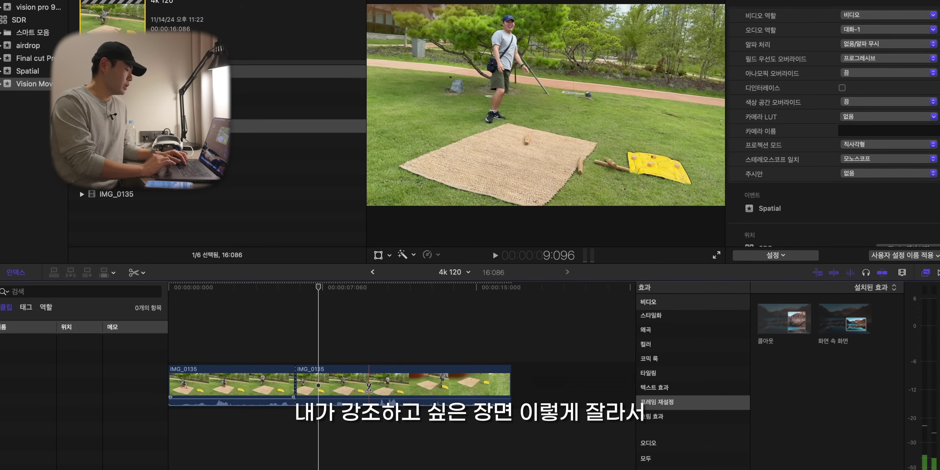
pyautogui.click(375, 385)
pyautogui.press('a')
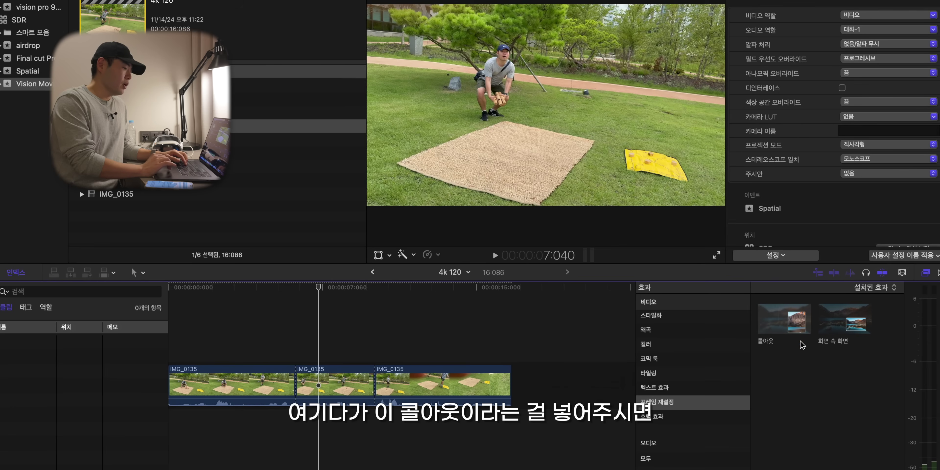
# Apply the Callout effect to the middle IMG_0135 segment, move its origin onto the crouching man, and show the effect's parameters.
pyautogui.moveTo(791, 325); pyautogui.dragTo(325, 379)
pyautogui.moveTo(547, 86); pyautogui.dragTo(499, 83)
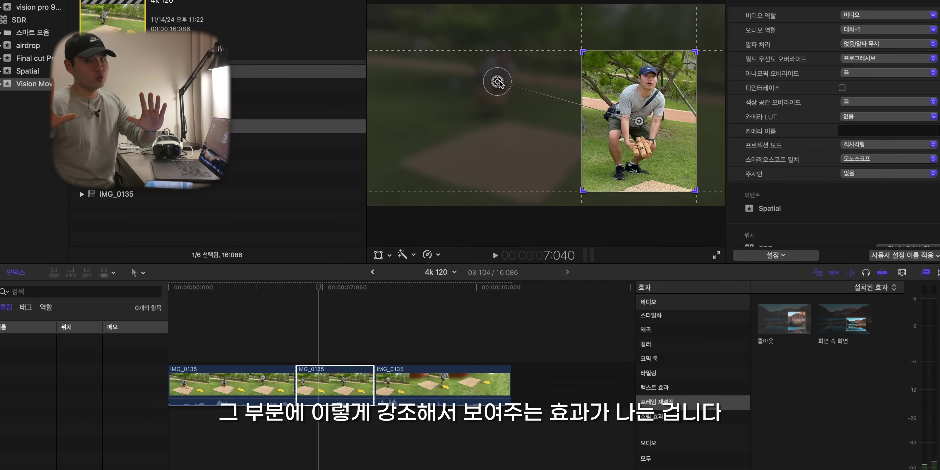
pyautogui.click(735, 10)
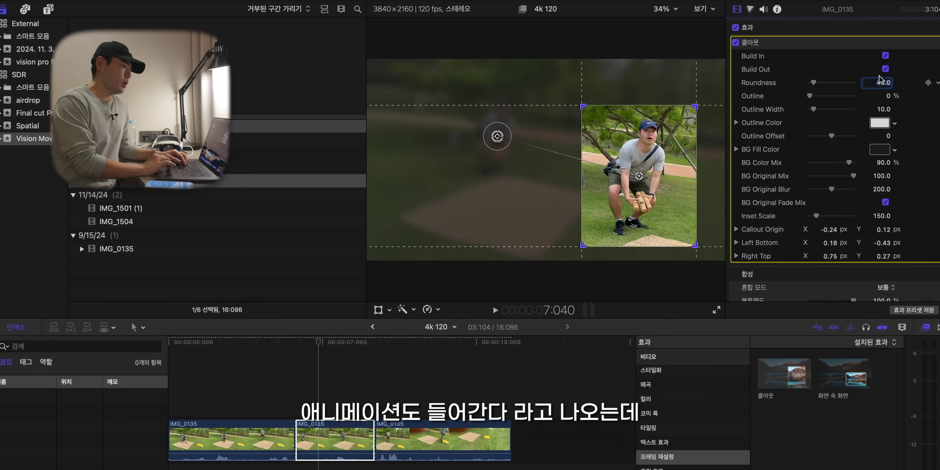
# Set the callout's Roundness to 191.53, Outline to 45.88 %, Outline Width to 38 and BG Color Mix to 65.6 %.
pyautogui.moveTo(814, 83)
pyautogui.mouseDown()
pyautogui.moveTo(827, 87)
pyautogui.moveTo(823, 96)
pyautogui.mouseUp()
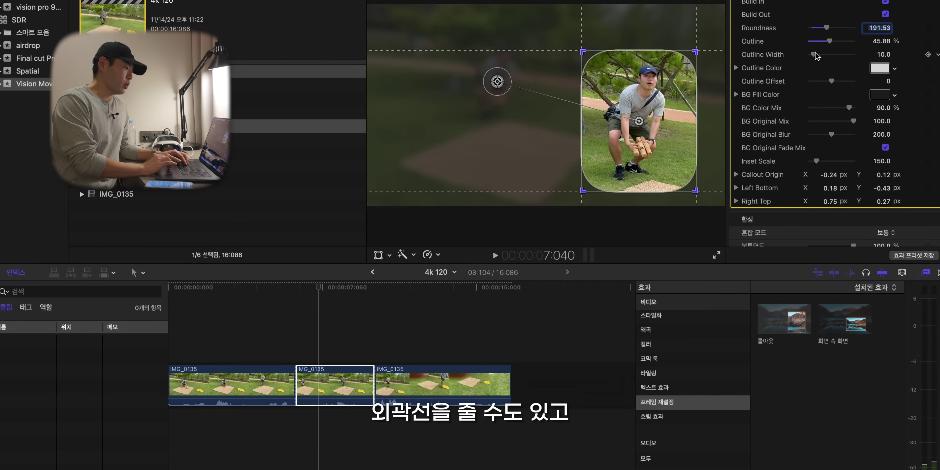
pyautogui.moveTo(814, 56); pyautogui.dragTo(828, 57)
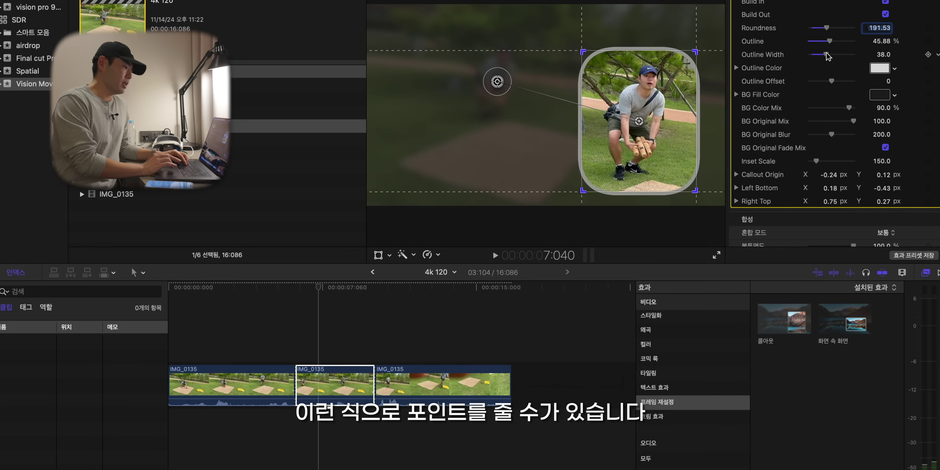
pyautogui.moveTo(849, 107)
pyautogui.mouseDown()
pyautogui.moveTo(817, 108)
pyautogui.moveTo(852, 107)
pyautogui.moveTo(839, 108)
pyautogui.mouseUp()
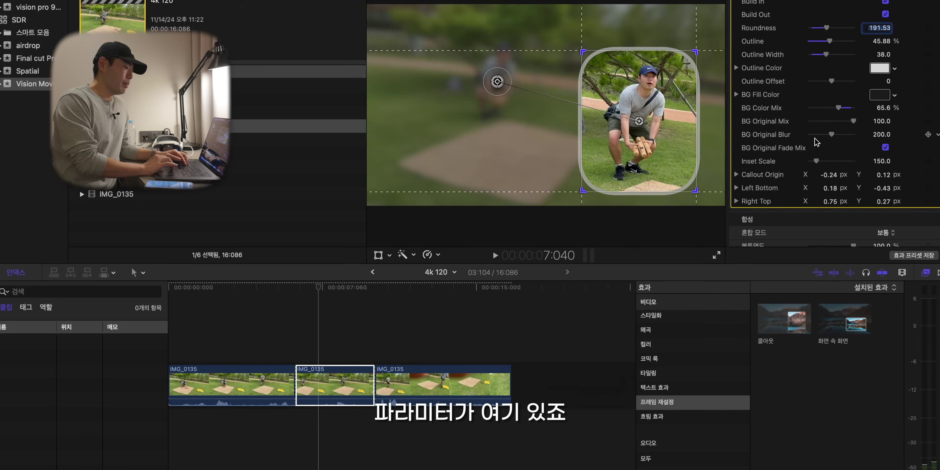
# Shrink the callout's inset frame from its lower corner, set Inset Scale to 113, and move the origin to about X -0.21, Y 0.17.
pyautogui.scroll(-4, 811, 117)
pyautogui.moveTo(695, 190); pyautogui.dragTo(680, 172)
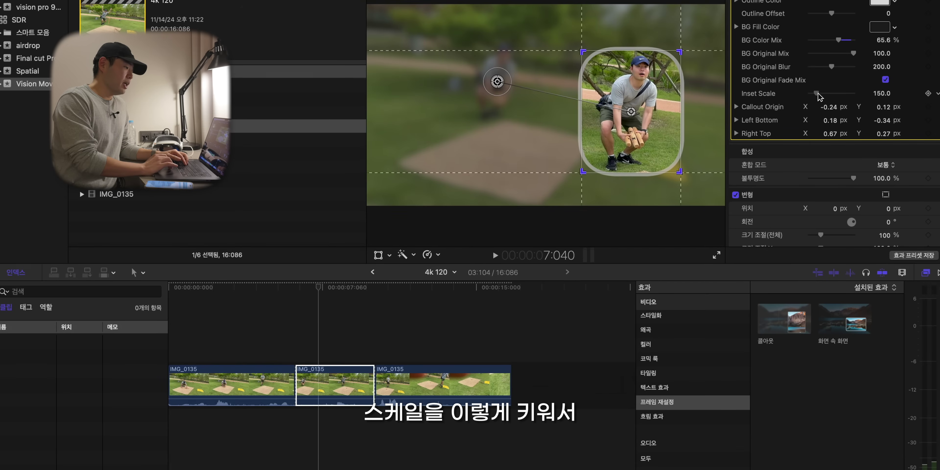
pyautogui.moveTo(817, 96); pyautogui.dragTo(826, 96)
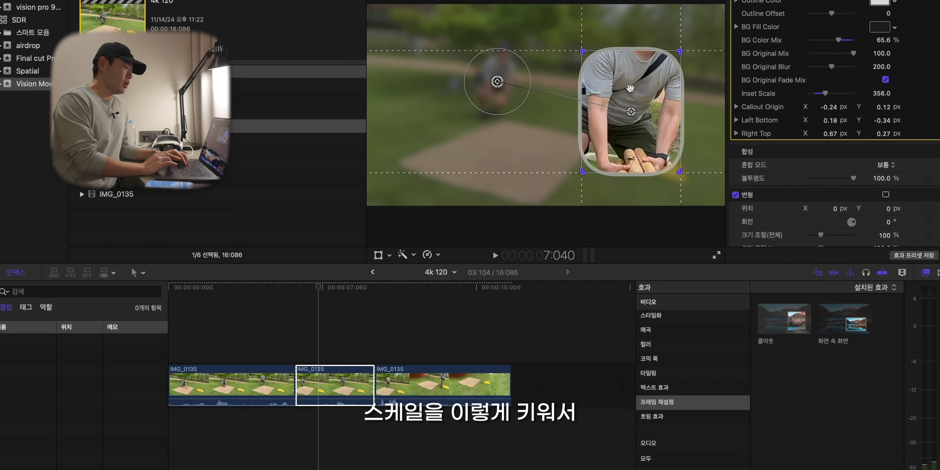
pyautogui.moveTo(497, 81); pyautogui.dragTo(498, 100)
pyautogui.moveTo(498, 100); pyautogui.dragTo(501, 102)
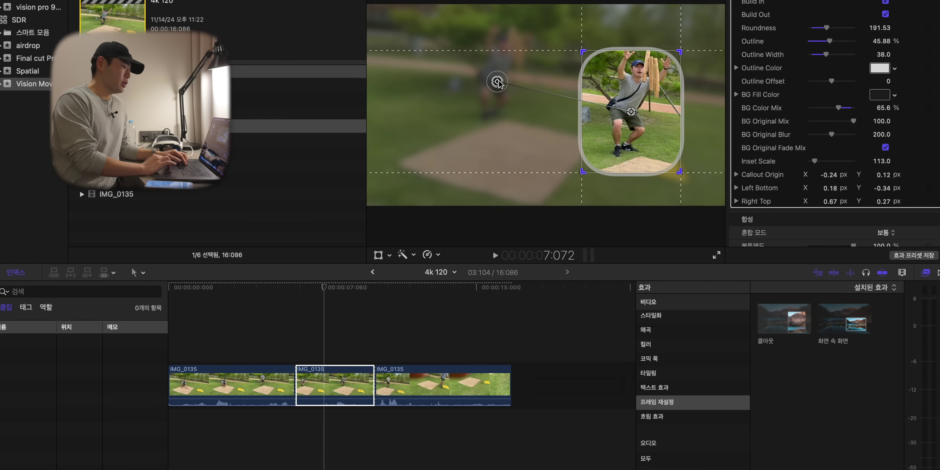
pyautogui.moveTo(497, 81); pyautogui.dragTo(504, 72)
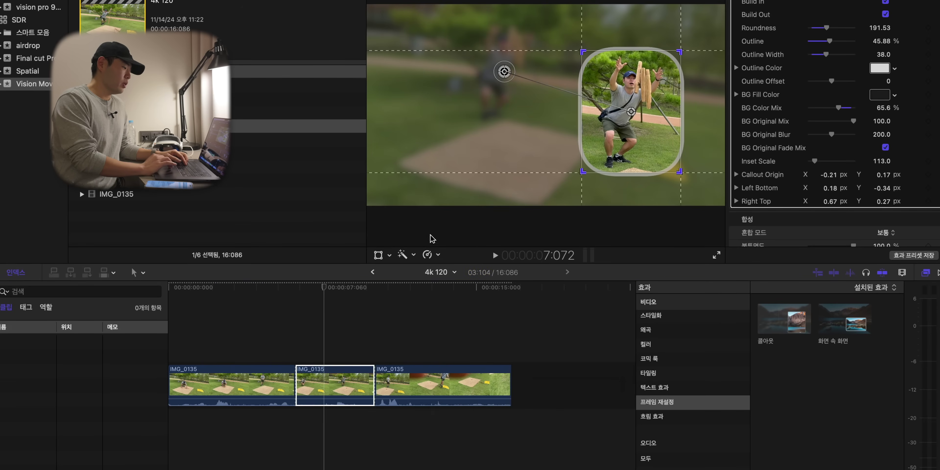
# Play the timeline through the middle segment to check the callout animation.
pyautogui.click(294, 338)
pyautogui.press('space')
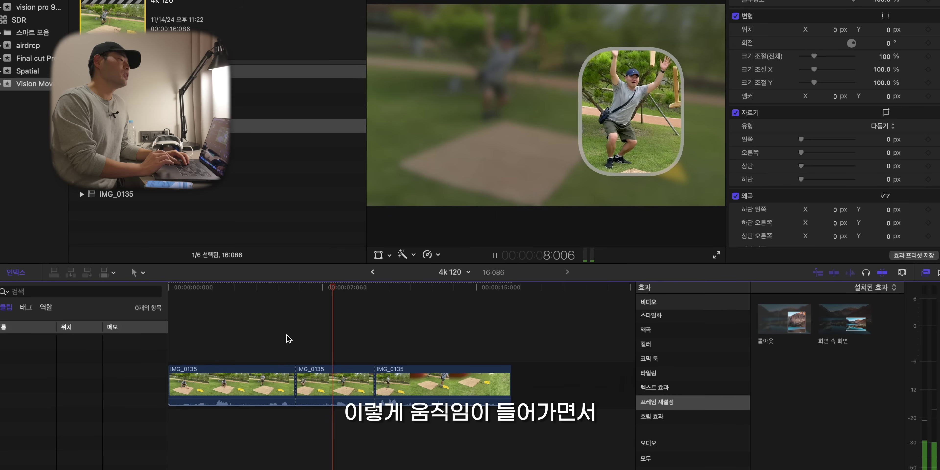
pyautogui.press('space')
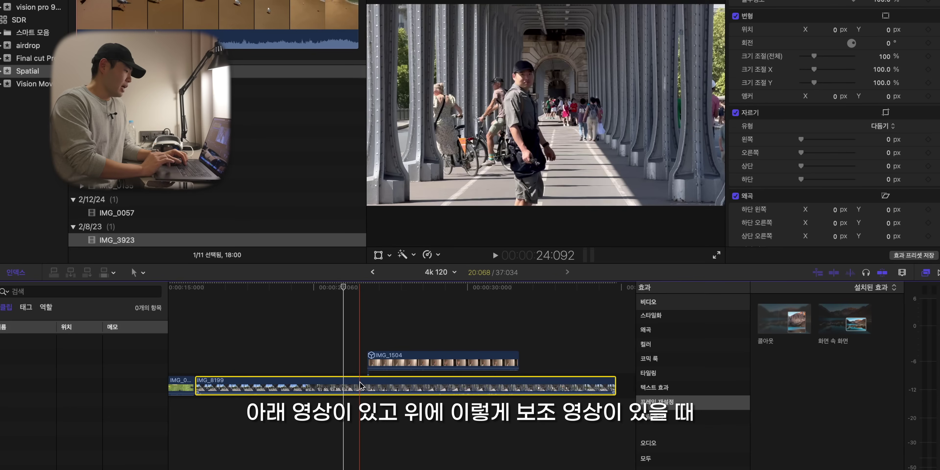
# Apply the Picture in Picture effect to the overlay clip IMG_1504 above IMG_8199 and play it back.
pyautogui.click(386, 374)
pyautogui.click(403, 359)
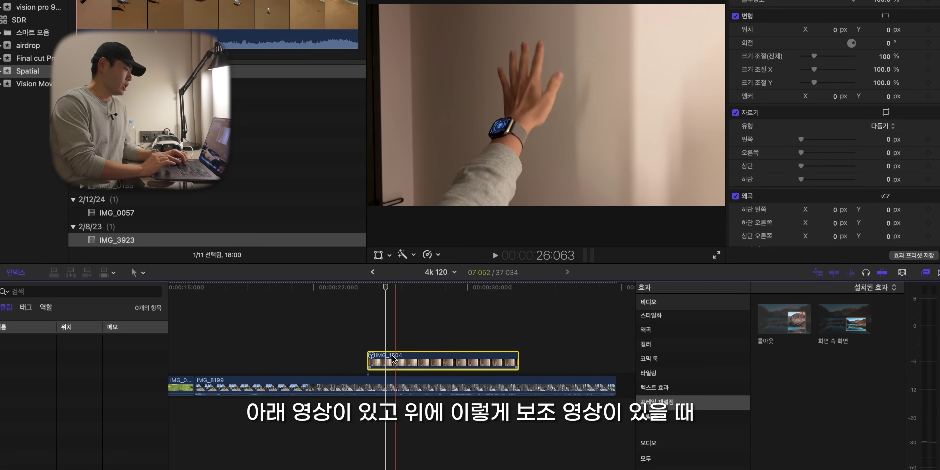
pyautogui.click(349, 339)
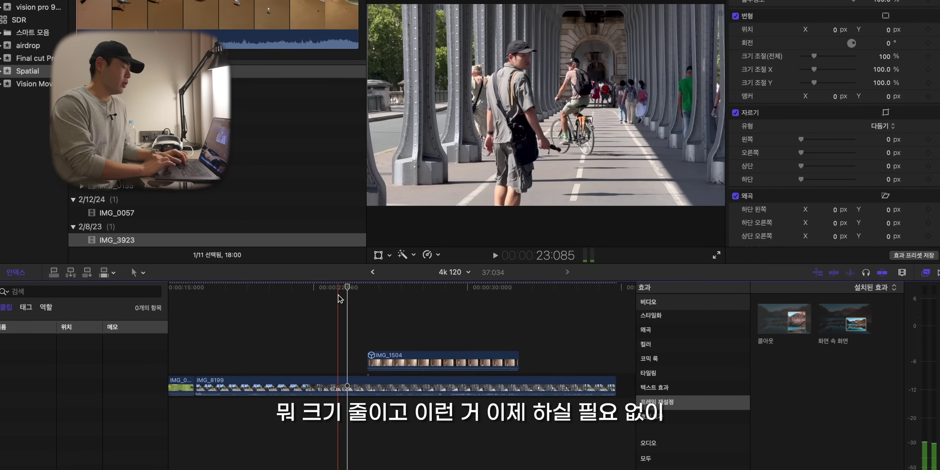
pyautogui.moveTo(847, 326); pyautogui.dragTo(425, 359)
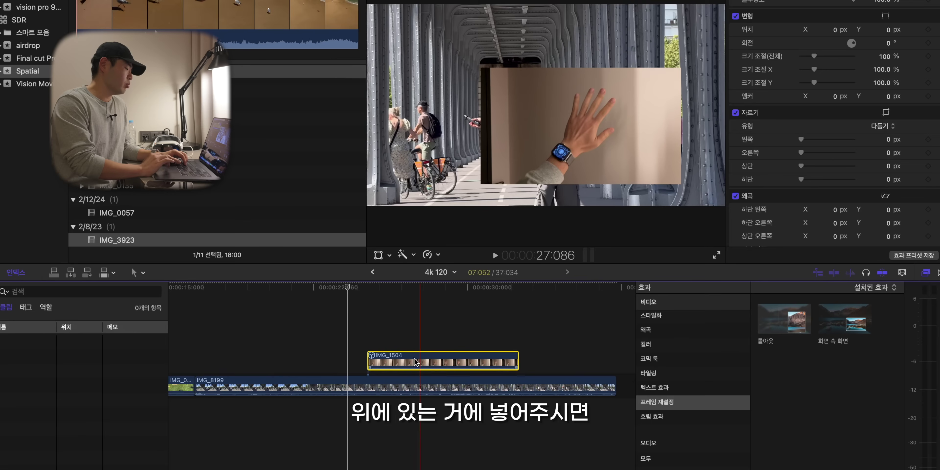
pyautogui.press('space')
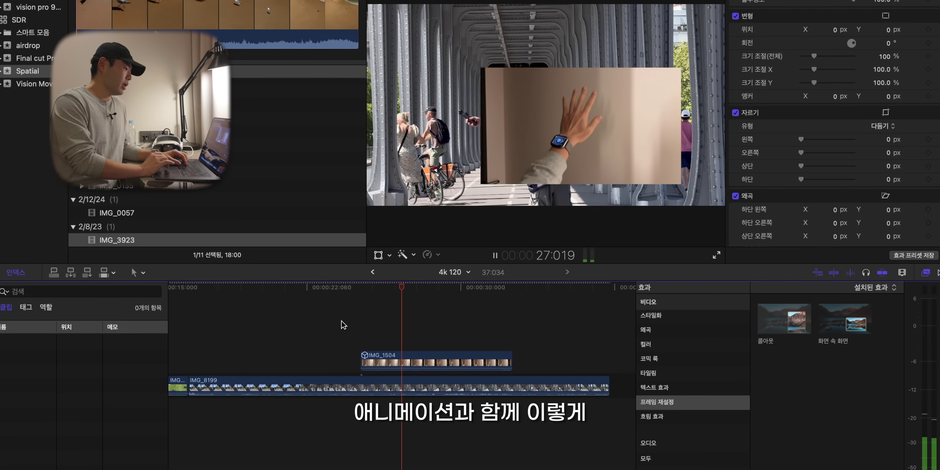
pyautogui.press('space')
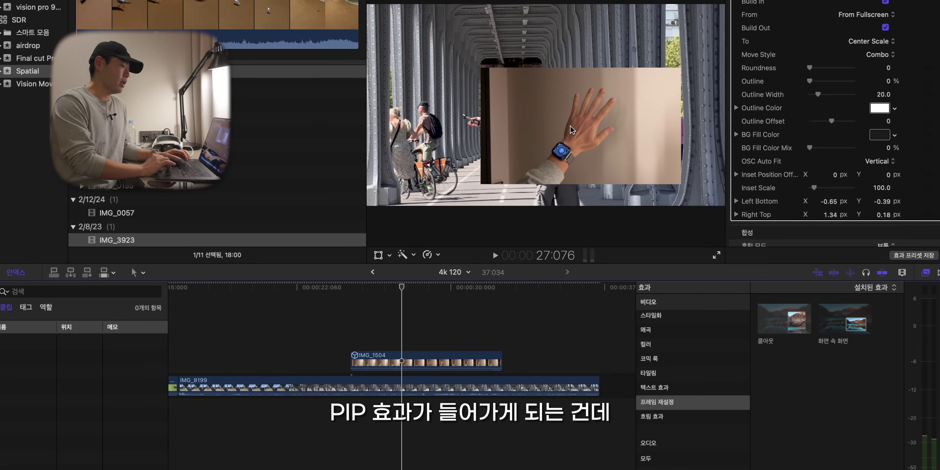
# Set the picture-in-picture effect's From option to Left Edge and play back the clip's entrance animation.
pyautogui.click(890, 15)
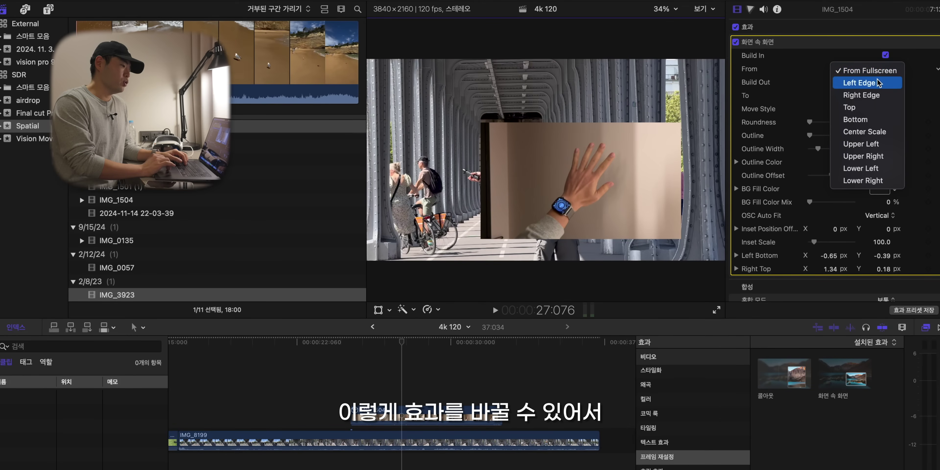
pyautogui.click(878, 83)
pyautogui.click(329, 319)
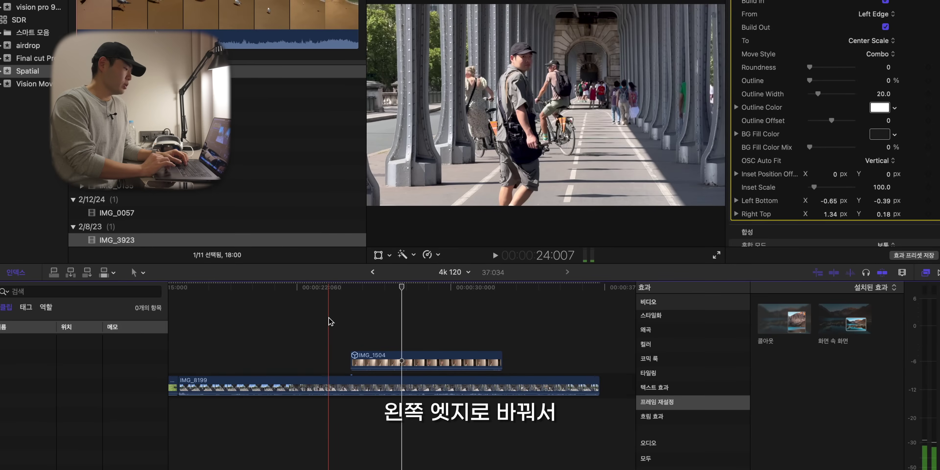
pyautogui.press('space')
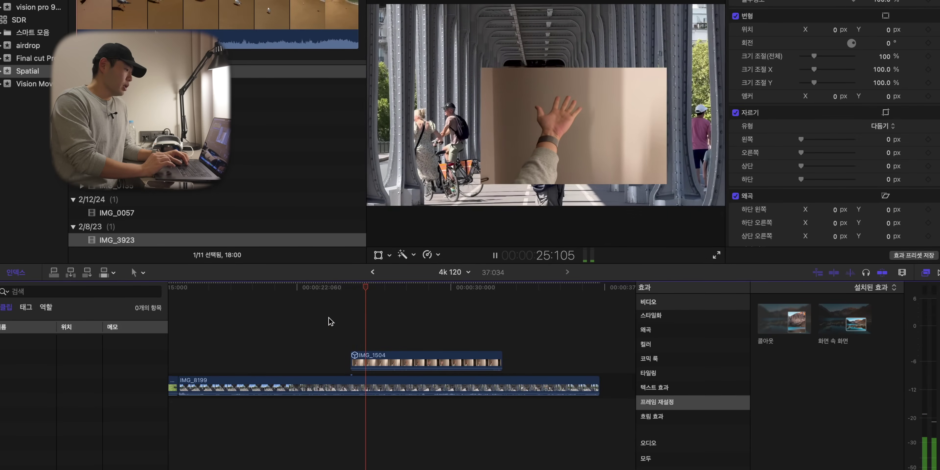
pyautogui.press('space')
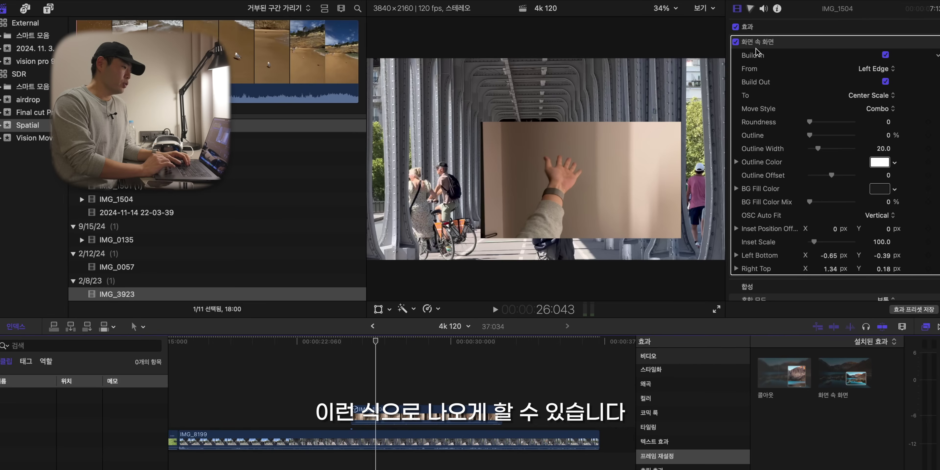
# Give the picture-in-picture overlay an outline at 100% with an outline width of about 59.
pyautogui.click(883, 56)
pyautogui.moveTo(818, 148); pyautogui.dragTo(835, 149)
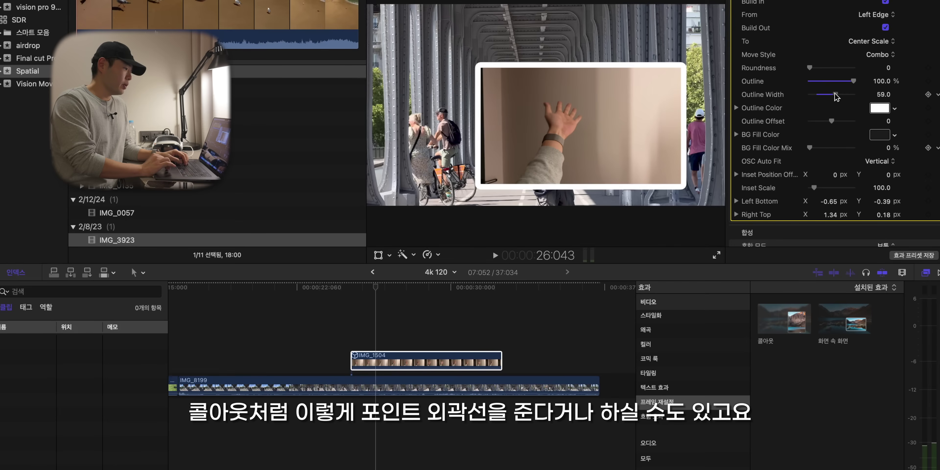
pyautogui.moveTo(832, 93); pyautogui.dragTo(833, 94)
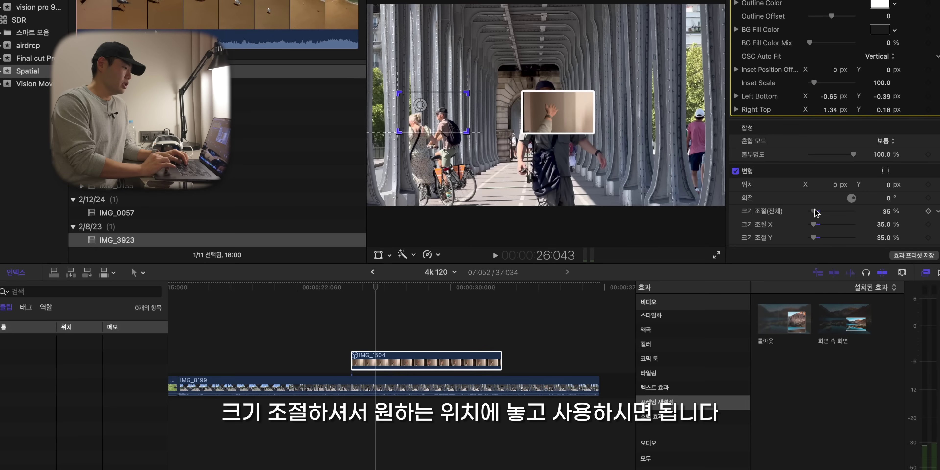
# Scale down the IMG_1504 overlay, place it in the lower-right area of the picture, and play the result.
pyautogui.moveTo(812, 212); pyautogui.dragTo(817, 213)
pyautogui.moveTo(839, 184); pyautogui.dragTo(889, 186)
pyautogui.click(328, 339)
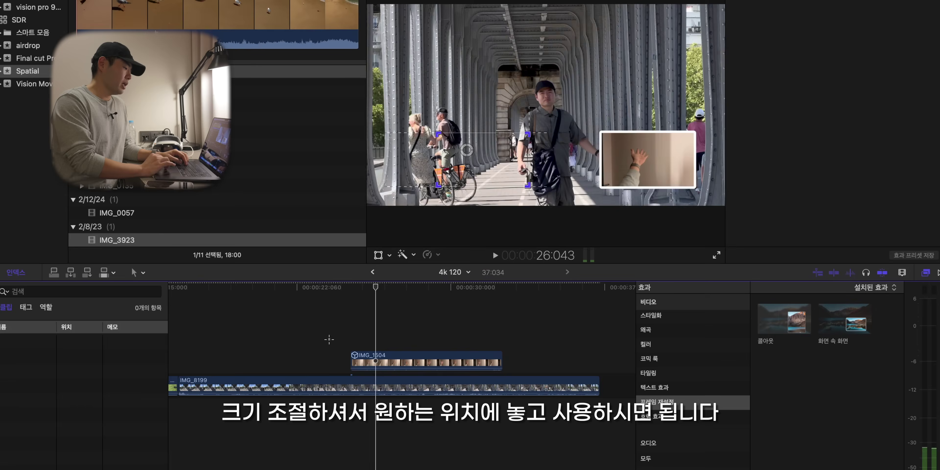
pyautogui.press('space')
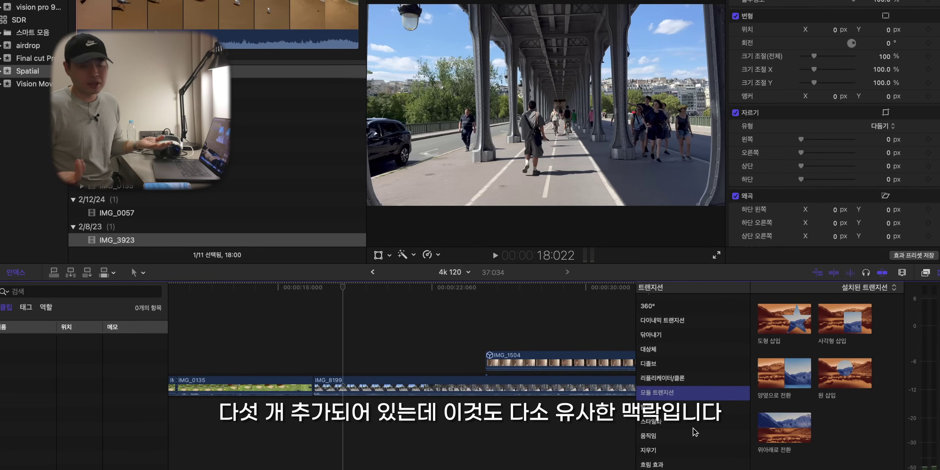
# Add the circle inset transition (원 삽입) between IMG_0135 and IMG_8199 and play it back.
pyautogui.click(851, 374)
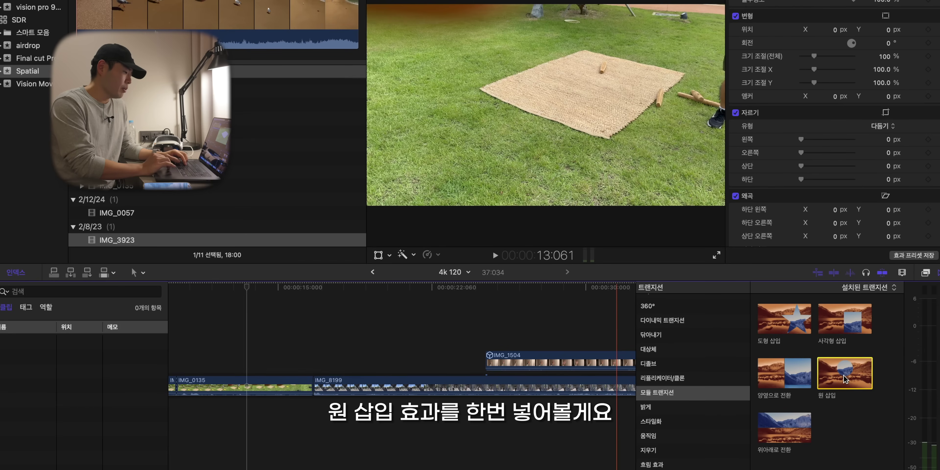
pyautogui.moveTo(843, 374); pyautogui.dragTo(308, 387)
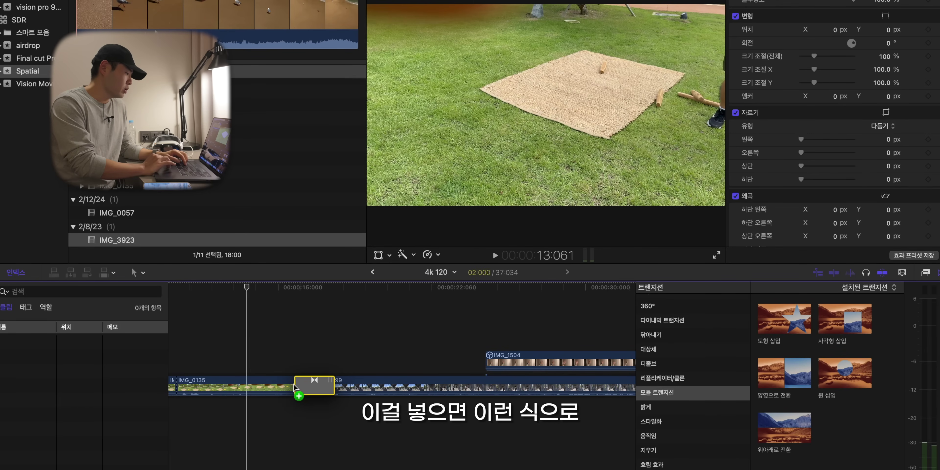
pyautogui.press('/')
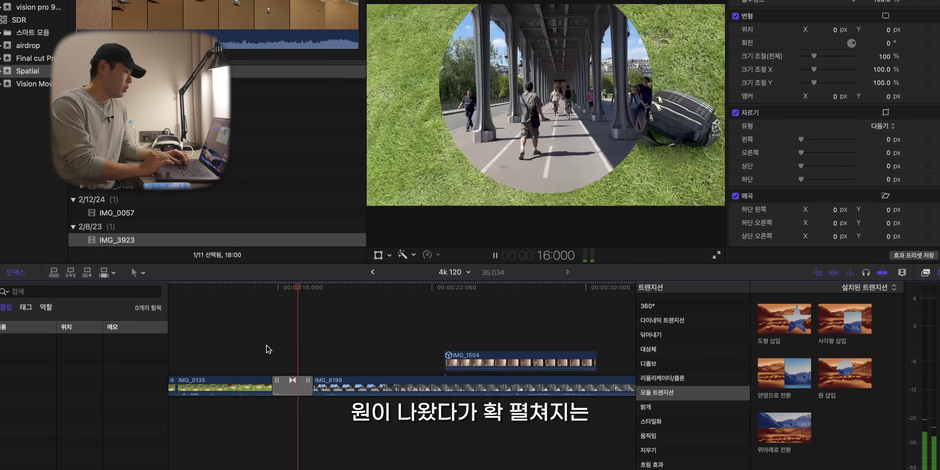
pyautogui.press('space')
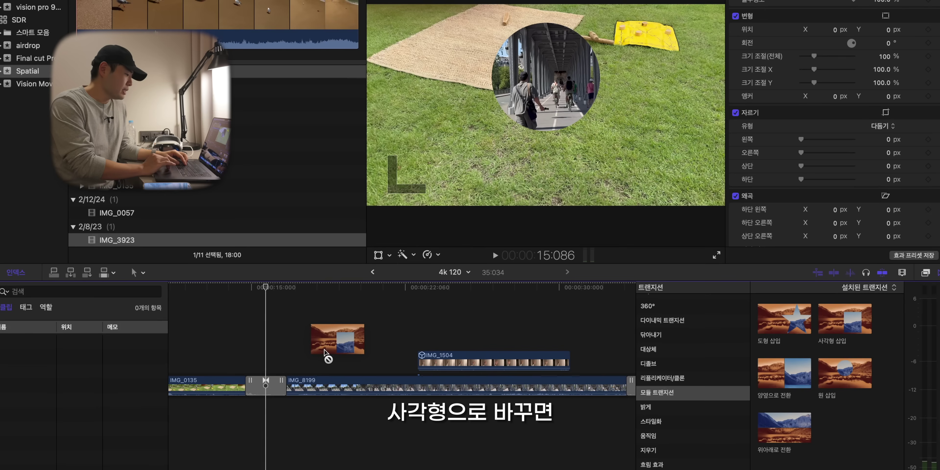
# Replace the circle transition with 사각형 삽입, using an inset offset of X 0.12, Y 0.16, 96.08% outline and outline width 80.
pyautogui.moveTo(324, 348); pyautogui.dragTo(266, 383)
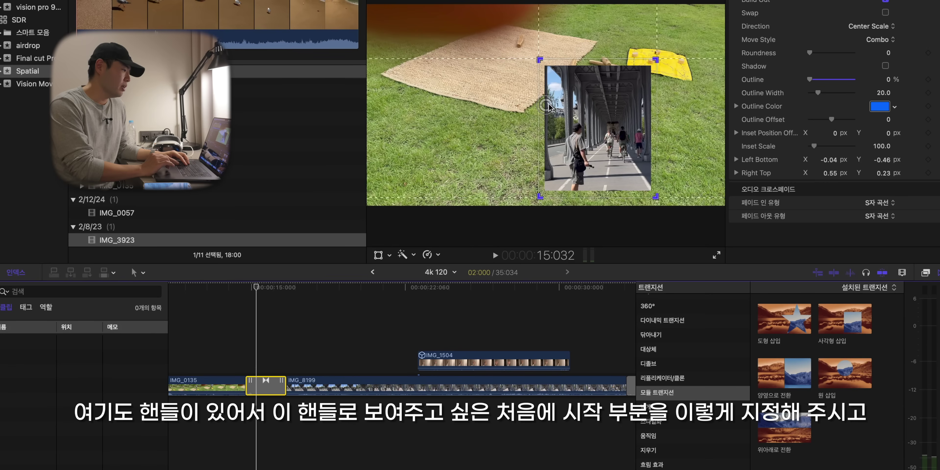
pyautogui.moveTo(548, 106); pyautogui.dragTo(572, 71)
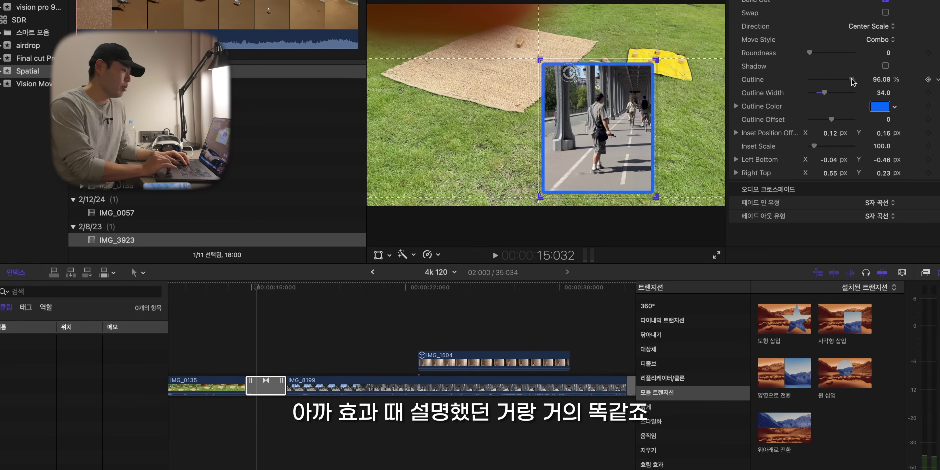
pyautogui.moveTo(824, 93); pyautogui.dragTo(844, 92)
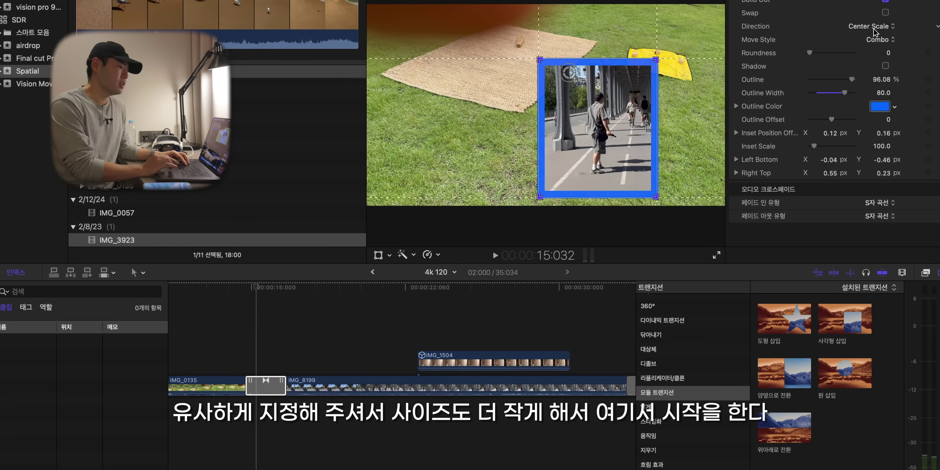
# Shrink the transition's inset frame to a Right Top of about X 0.34, Y -0.07, move it toward the picture's centre, and play it.
pyautogui.moveTo(656, 59); pyautogui.dragTo(620, 115)
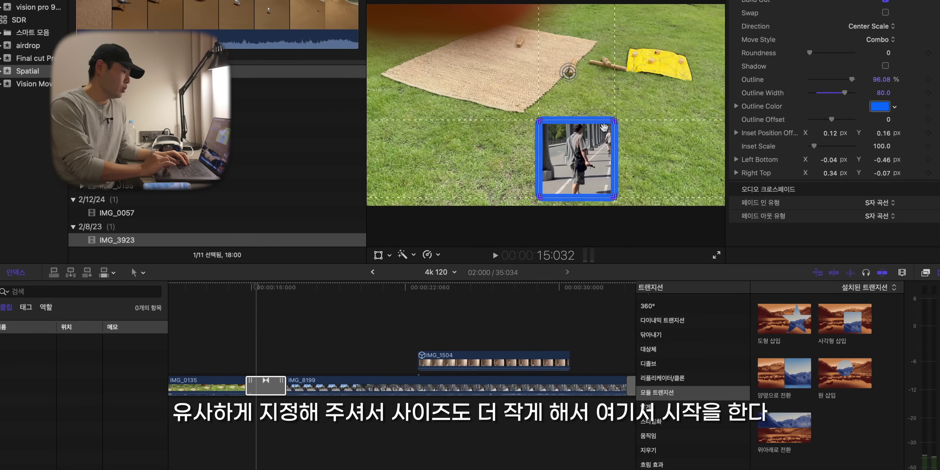
pyautogui.moveTo(572, 154); pyautogui.dragTo(536, 106)
pyautogui.press('space')
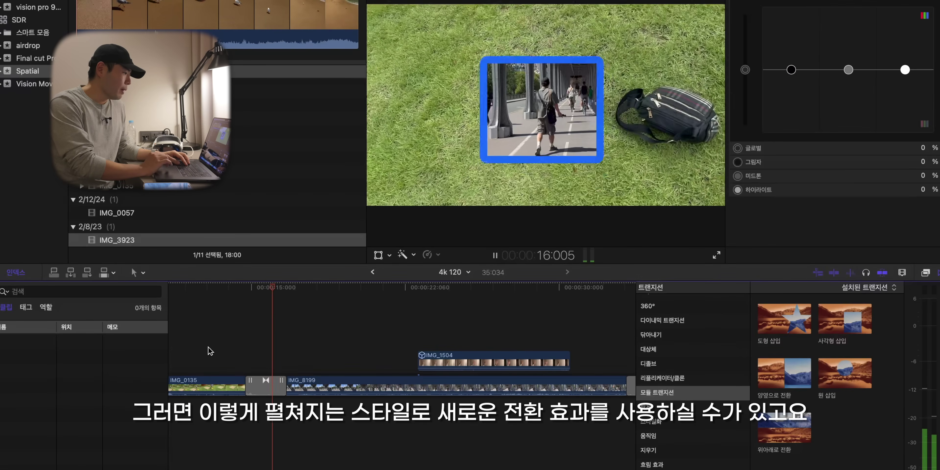
pyautogui.press('space')
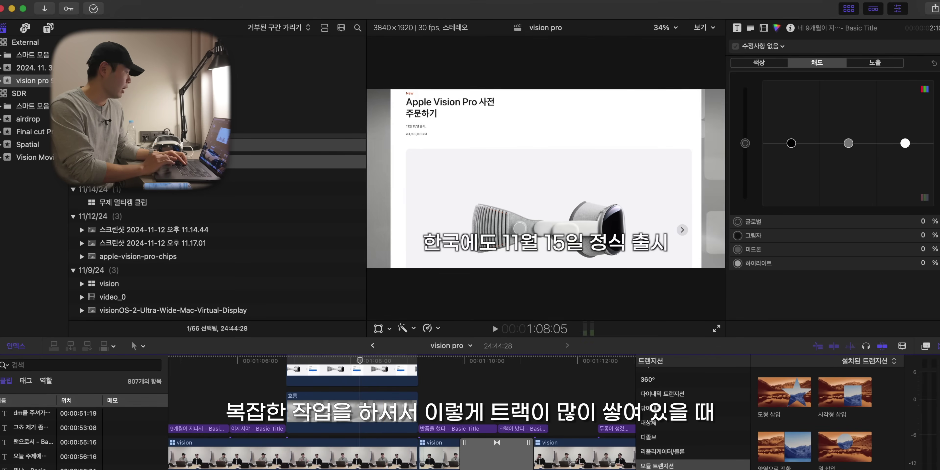
# Fit the vision pro timeline's stacked tracks vertically with 크기에 맞게 수직 확대/축소 and apply the regular zoom to fit.
pyautogui.click(224, 0)
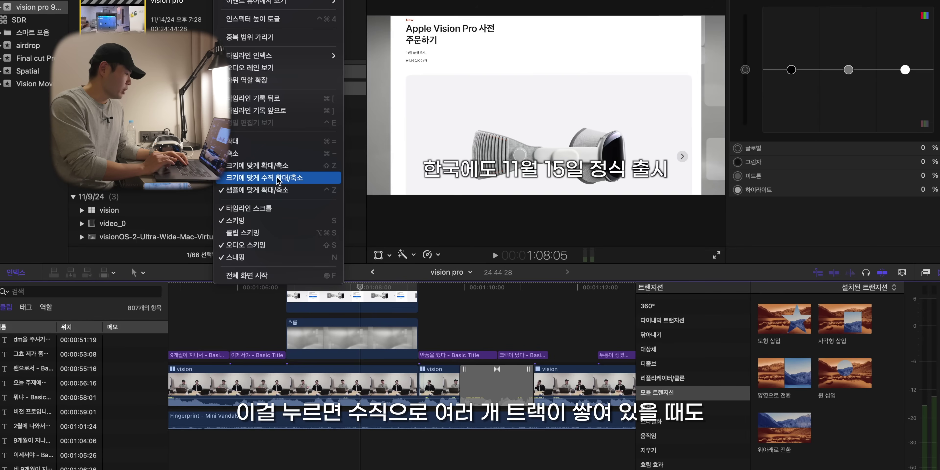
pyautogui.click(279, 179)
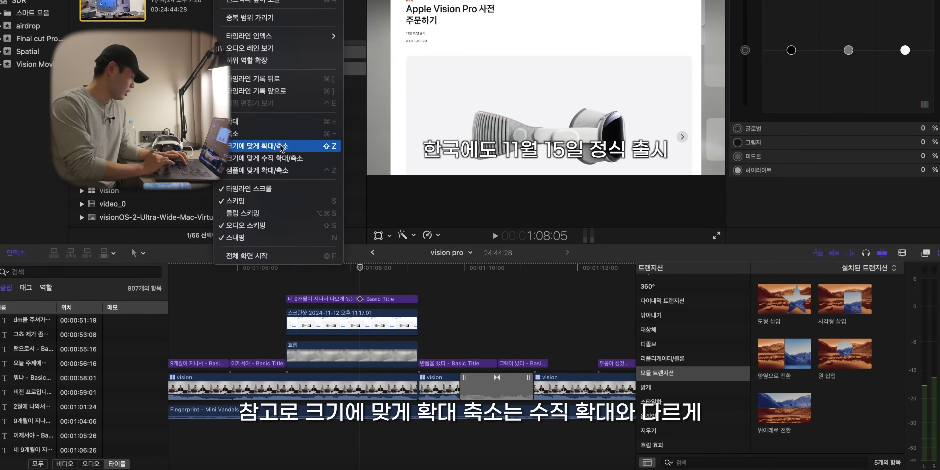
pyautogui.click(282, 146)
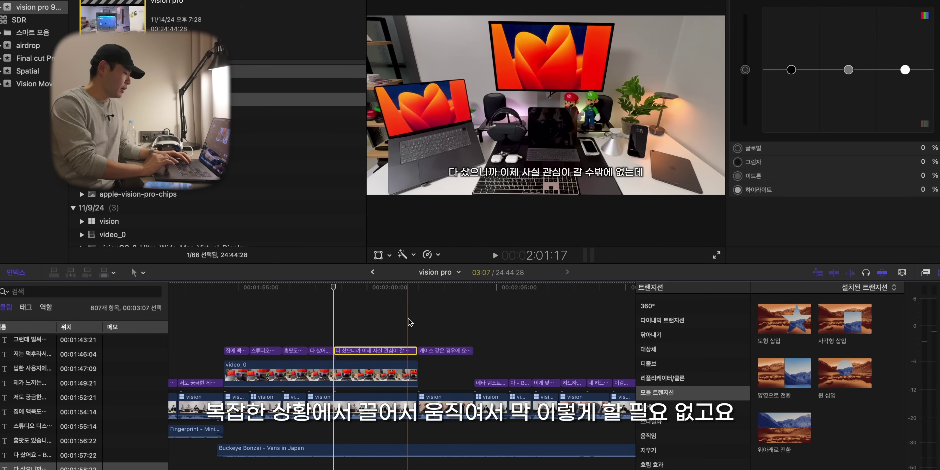
# Move the title clip above video_0 down to the lane beneath that video clip.
pyautogui.hscroll(1, 376, 341)
pyautogui.moveTo(350, 352)
pyautogui.mouseDown()
pyautogui.moveTo(372, 329)
pyautogui.moveTo(358, 365)
pyautogui.mouseUp()
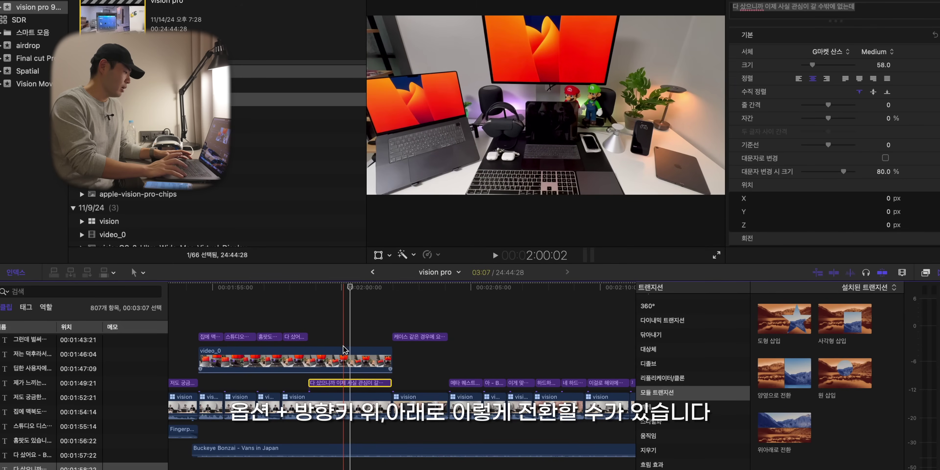
pyautogui.hotkey('alt', 'Down')
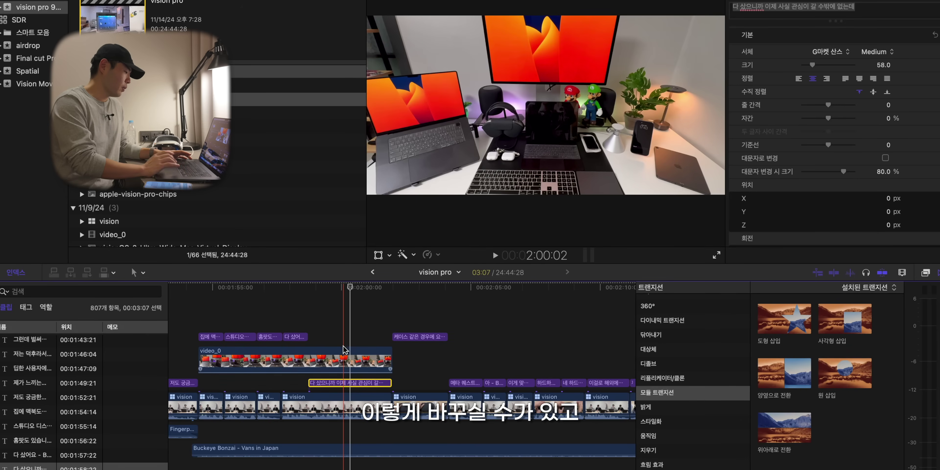
# Move the video_0 clip below the primary storyline and back above it, twice.
pyautogui.click(344, 350)
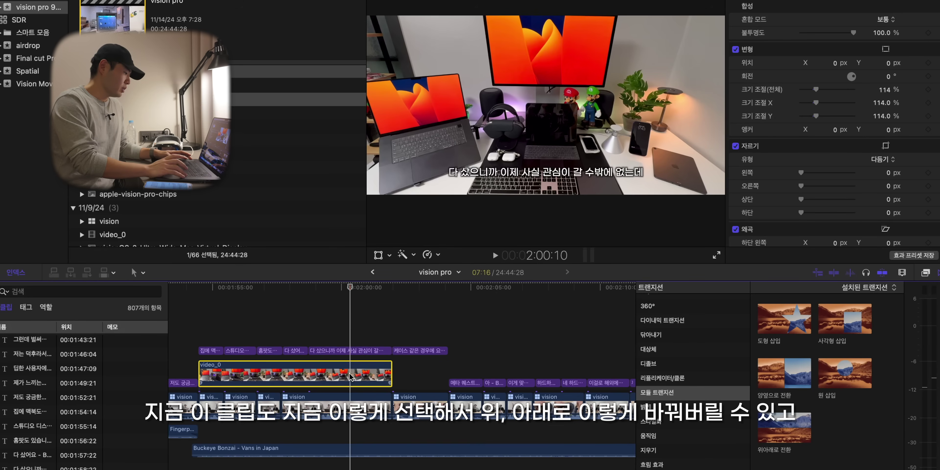
pyautogui.hotkey('alt', 'Down')
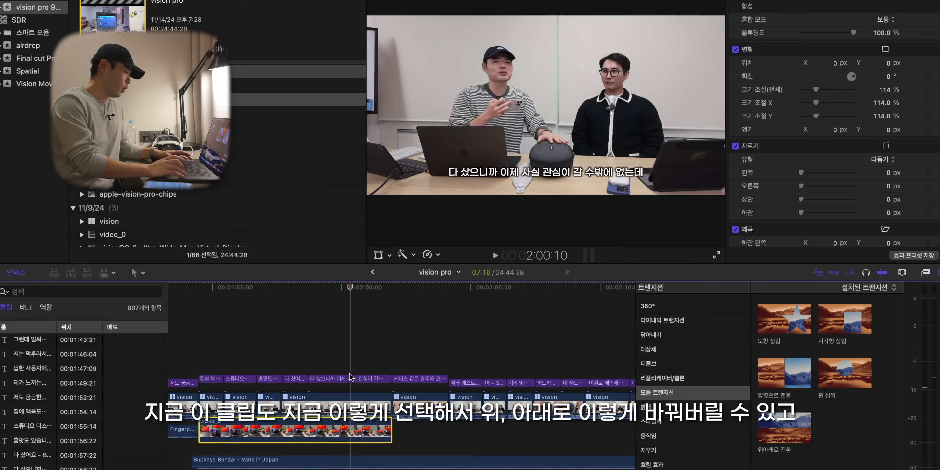
pyautogui.hotkey('alt', 'Up')
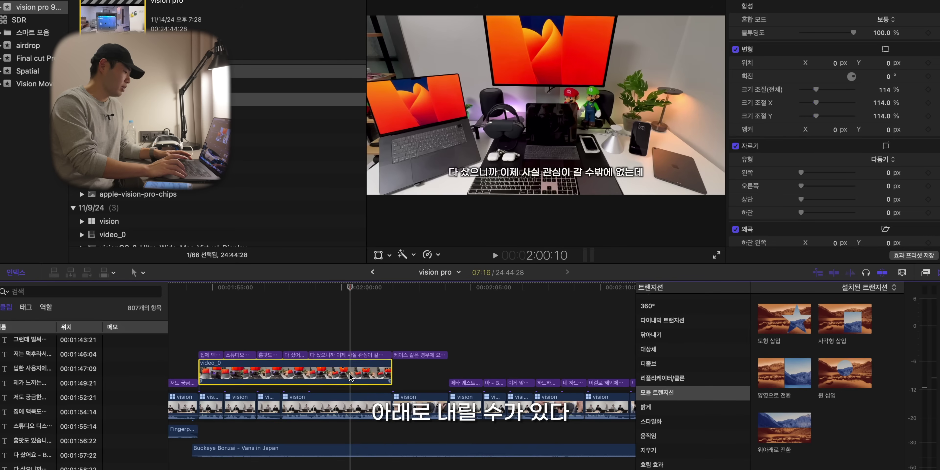
pyautogui.hotkey('alt', 'Down')
pyautogui.hotkey('alt', 'Up')
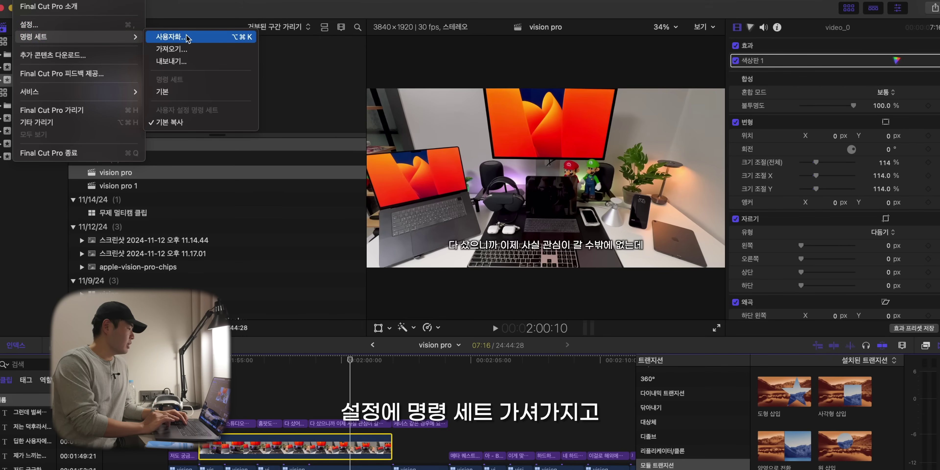
# Open the command set customization and look through the full list of commands and their shortcuts.
pyautogui.click(171, 36)
pyautogui.scroll(-10, 383, 295)
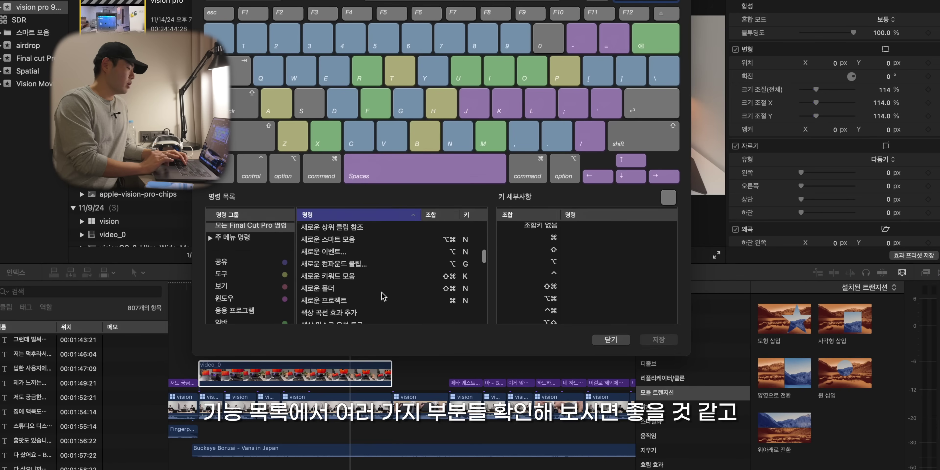
pyautogui.scroll(-5, 383, 296)
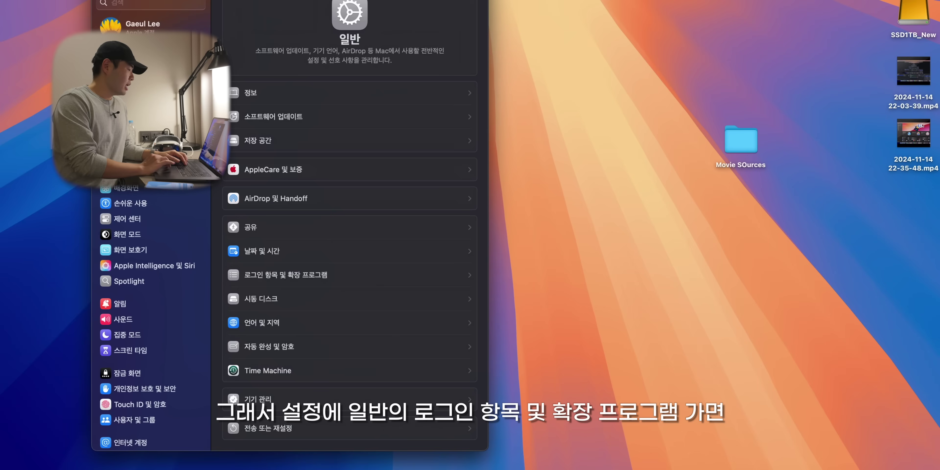
# Switch to System Settings and look through the login items and extensions (로그인 항목 및 확장 프로그램) in the general settings.
pyautogui.click(303, 279)
pyautogui.scroll(-10, 362, 170)
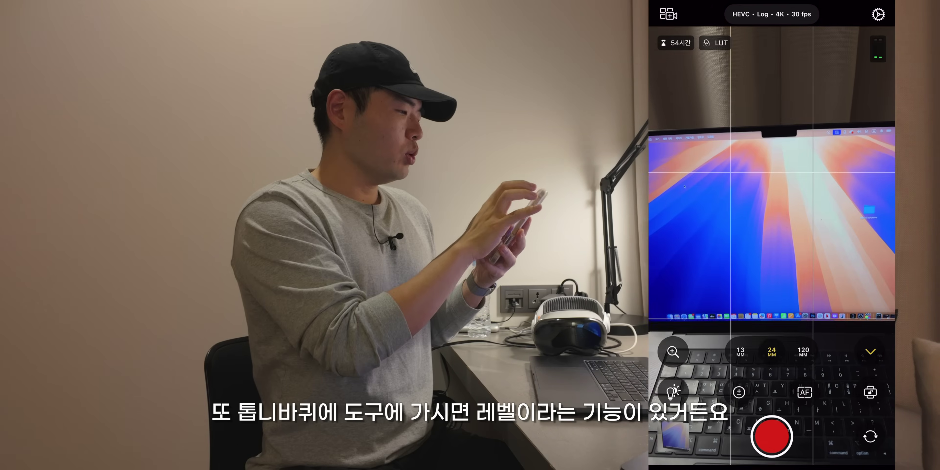
# Switch to Final Cut Camera and enable the level option (레벨) in the tool settings.
pyautogui.click(877, 14)
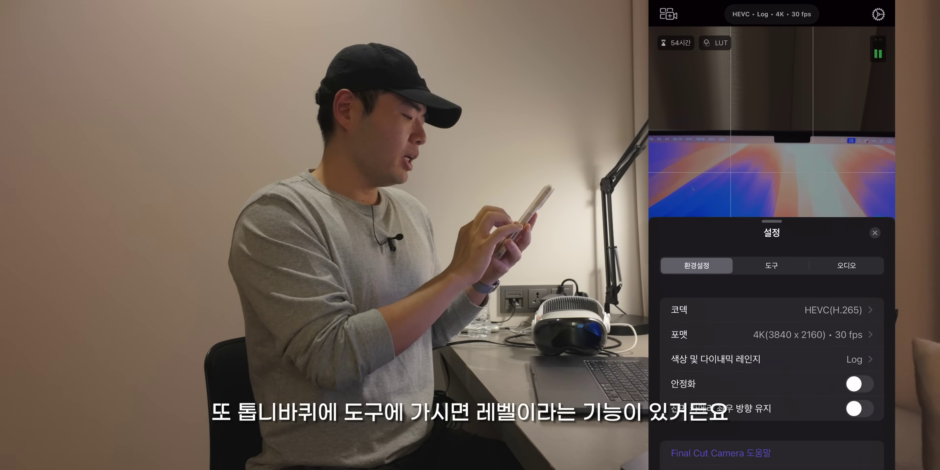
pyautogui.click(771, 266)
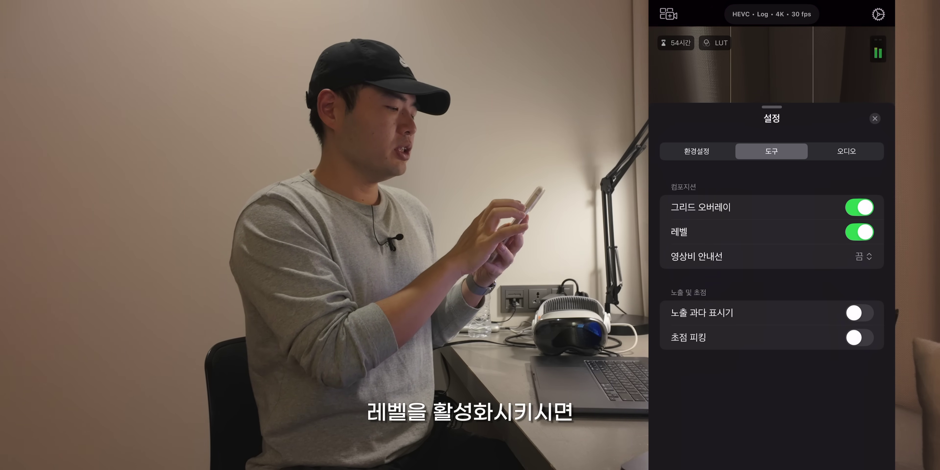
pyautogui.click(874, 118)
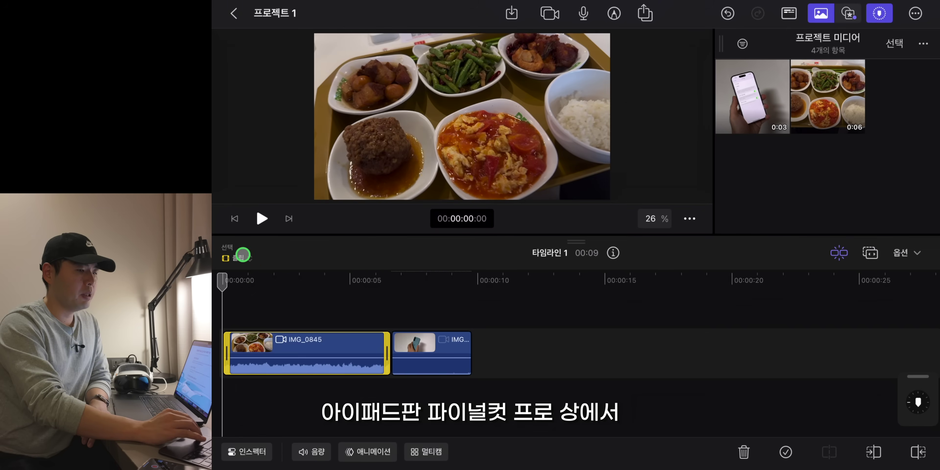
# Switch to Final Cut Pro for iPad and add a color adjustment effect (색상 조절) to the IMG_0845 clip.
pyautogui.click(292, 276)
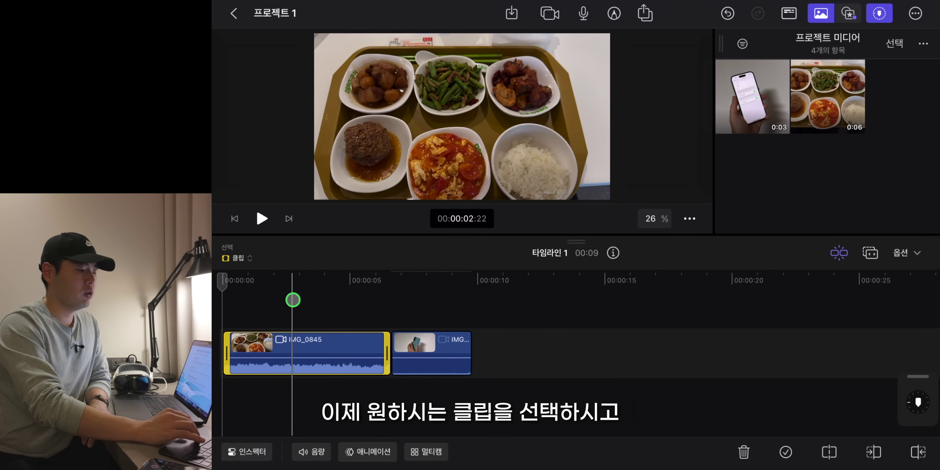
pyautogui.press('Home')
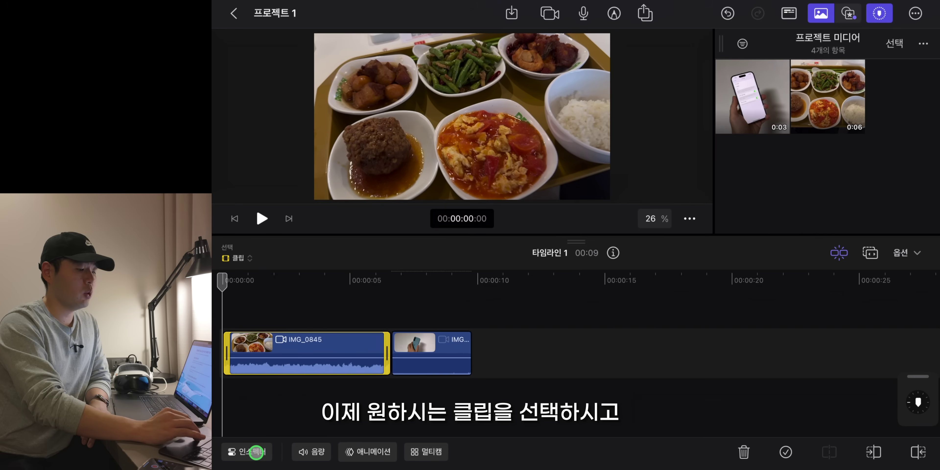
pyautogui.click(255, 452)
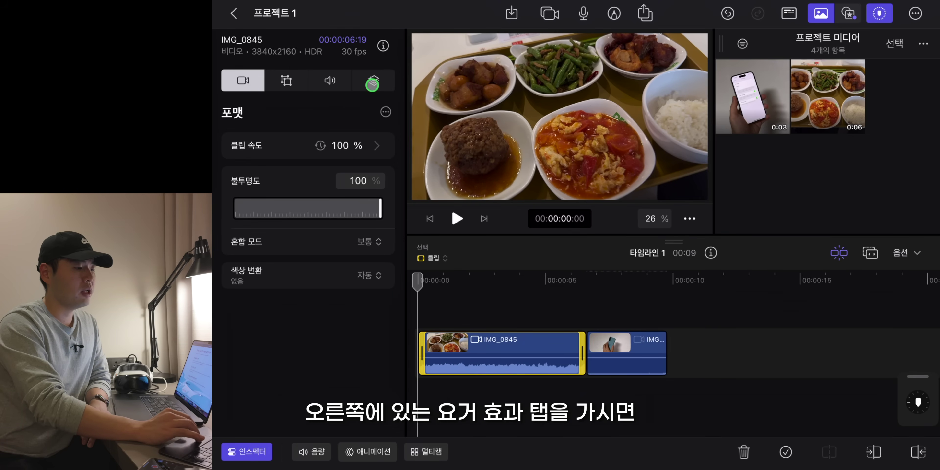
pyautogui.click(372, 85)
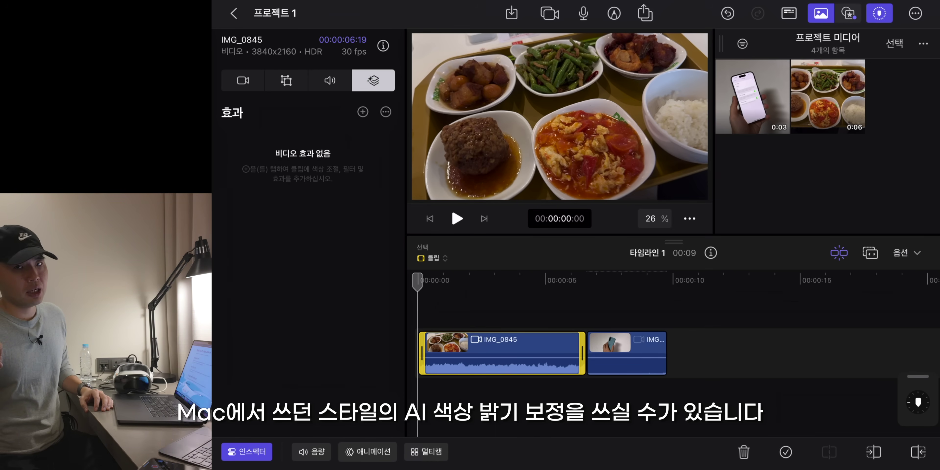
pyautogui.click(363, 112)
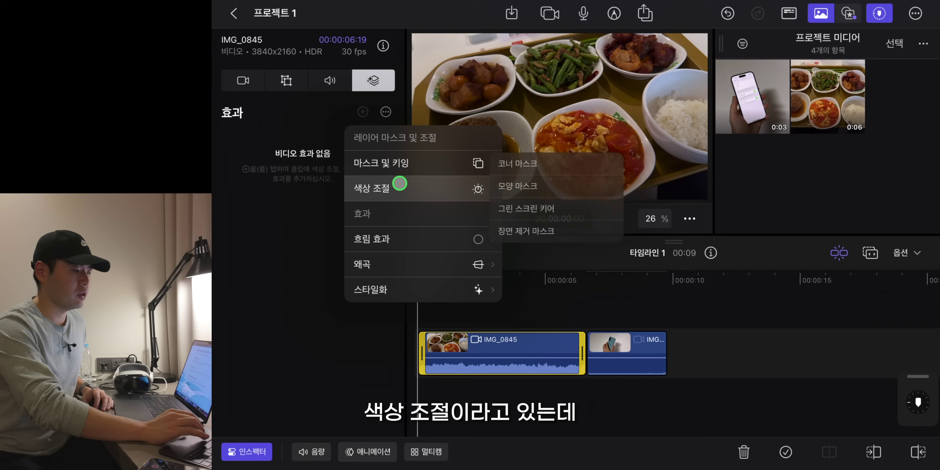
pyautogui.click(405, 187)
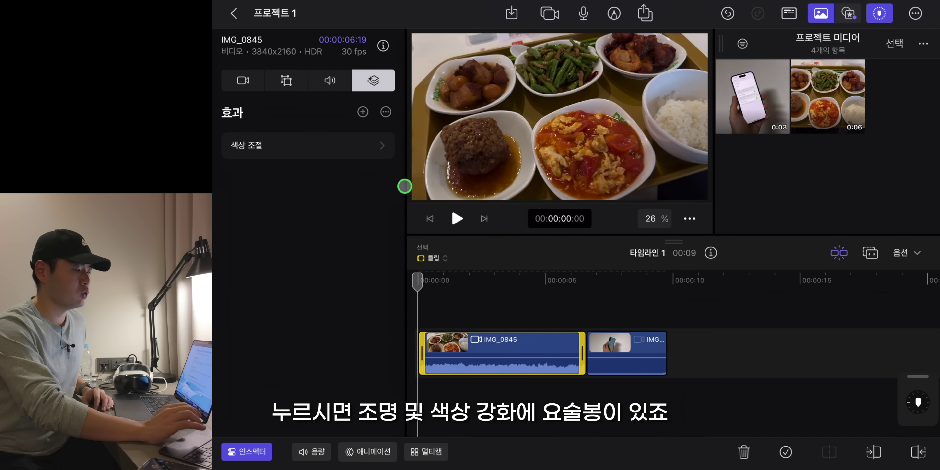
# Open the color adjustment effect (색상 조절) of the IMG_0845 clip and apply the automatic light and color enhancement (조명 및 색상 강화).
pyautogui.click(327, 146)
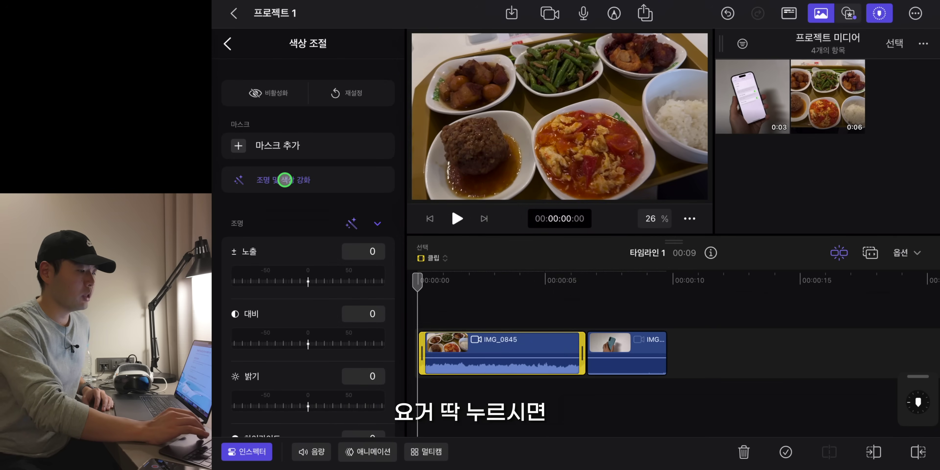
pyautogui.click(285, 179)
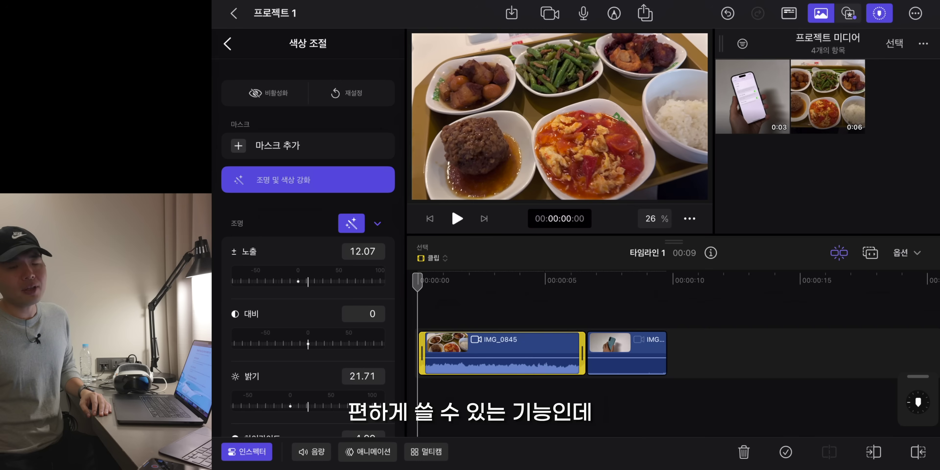
# Raise the exposure (노출) to 96.69 and reapply the automatic enhancement for the light settings (조명).
pyautogui.scroll(-4, 308, 292)
pyautogui.moveTo(320, 253); pyautogui.dragTo(301, 256)
pyautogui.scroll(-10, 301, 256)
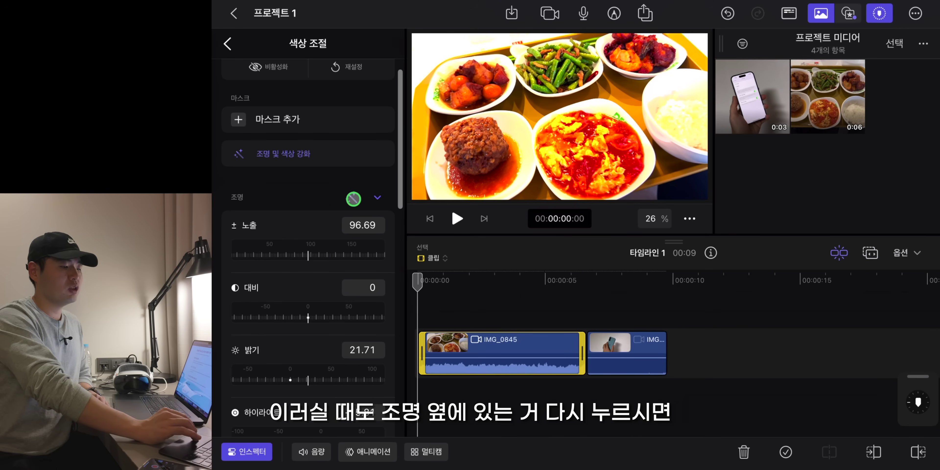
pyautogui.click(352, 198)
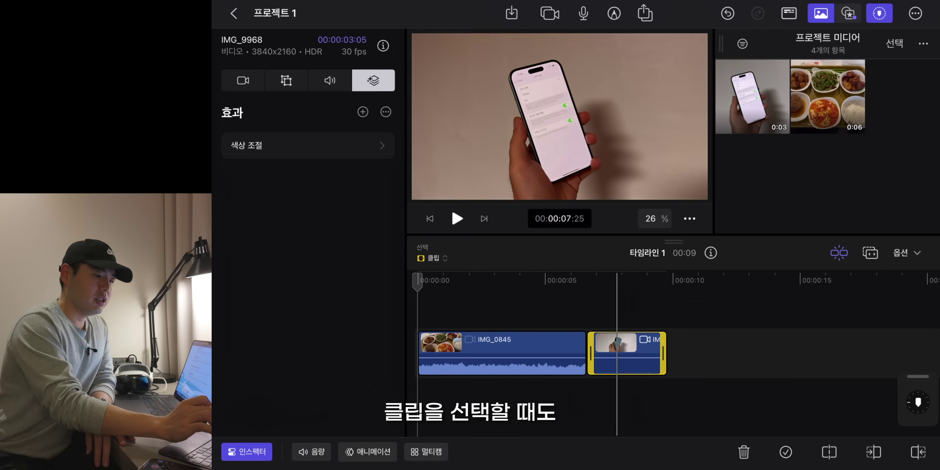
# Bring up the clip options of IMG_9968 on the timeline and skim over the clip.
pyautogui.rightClick(620, 352)
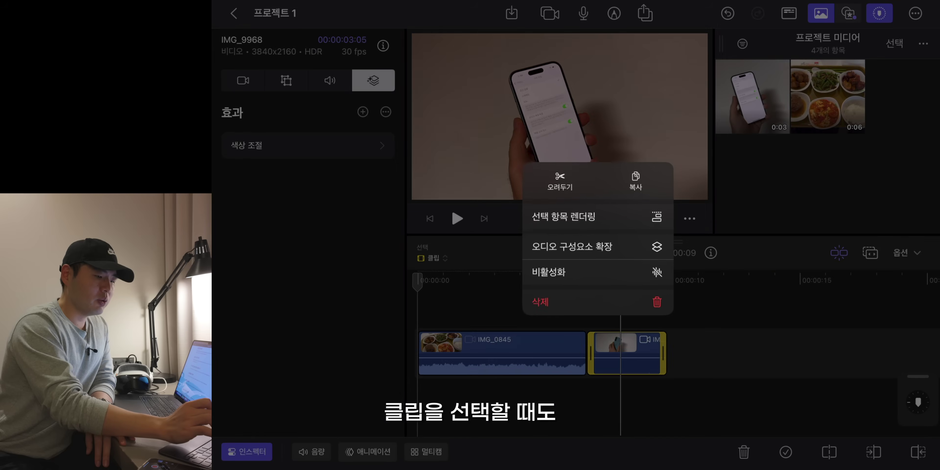
pyautogui.moveTo(620, 352); pyautogui.dragTo(621, 330)
pyautogui.moveTo(661, 327); pyautogui.dragTo(626, 352)
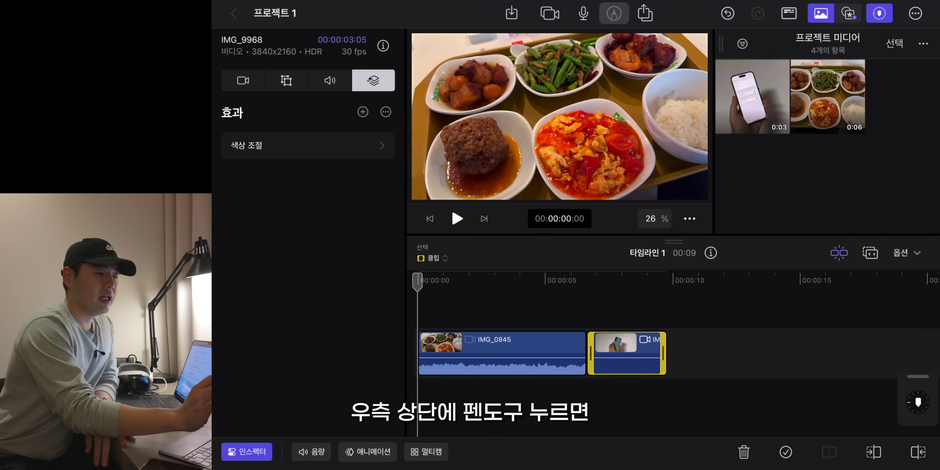
# Start a live drawing (실시간 그리기) over the food tray shot and look through the available pens and line widths.
pyautogui.click(614, 14)
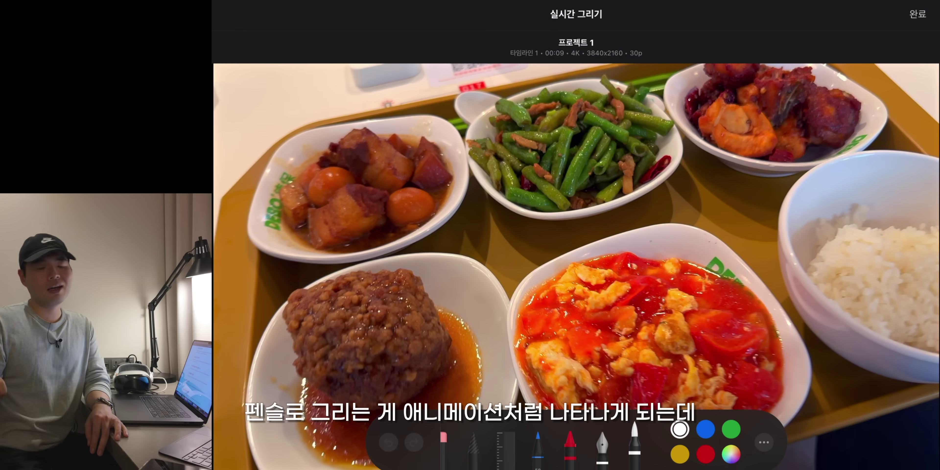
pyautogui.click(634, 444)
pyautogui.click(602, 446)
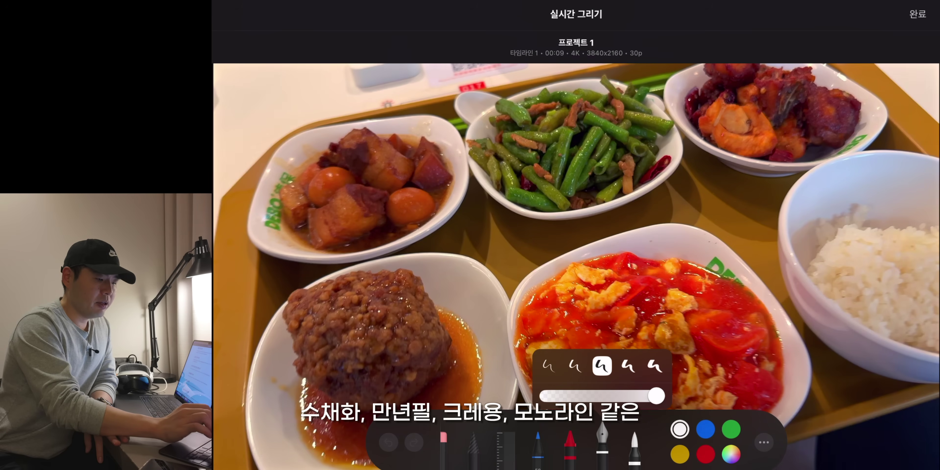
pyautogui.click(570, 446)
pyautogui.click(569, 446)
pyautogui.click(485, 446)
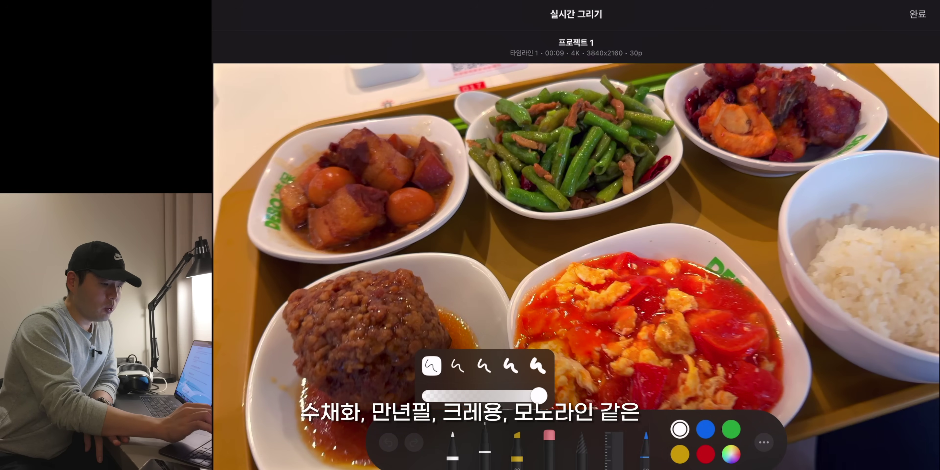
pyautogui.hscroll(3, 549, 446)
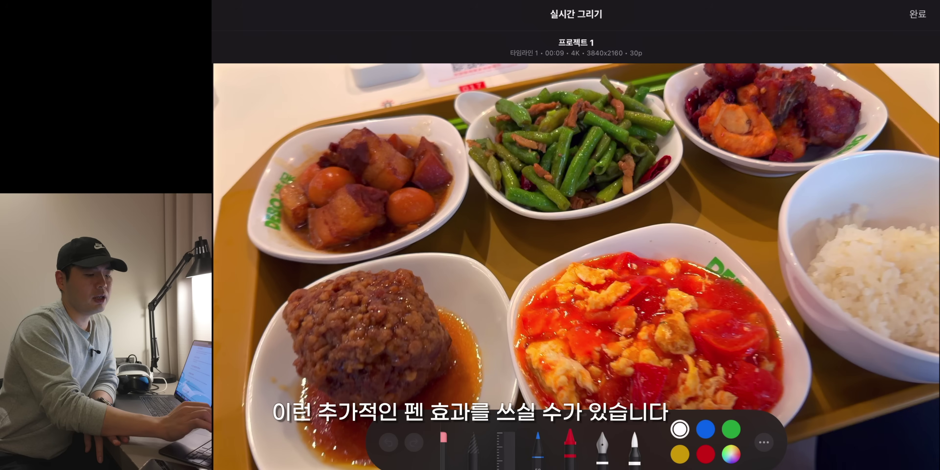
# Draw freehand white strokes across the dishes on the food tray with the fountain pen.
pyautogui.click(602, 446)
pyautogui.moveTo(423, 107); pyautogui.dragTo(456, 401)
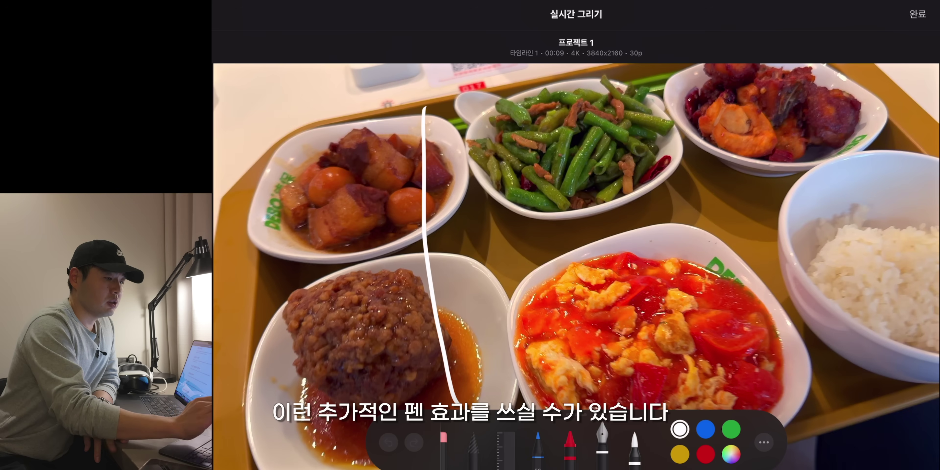
pyautogui.moveTo(403, 146); pyautogui.dragTo(452, 235)
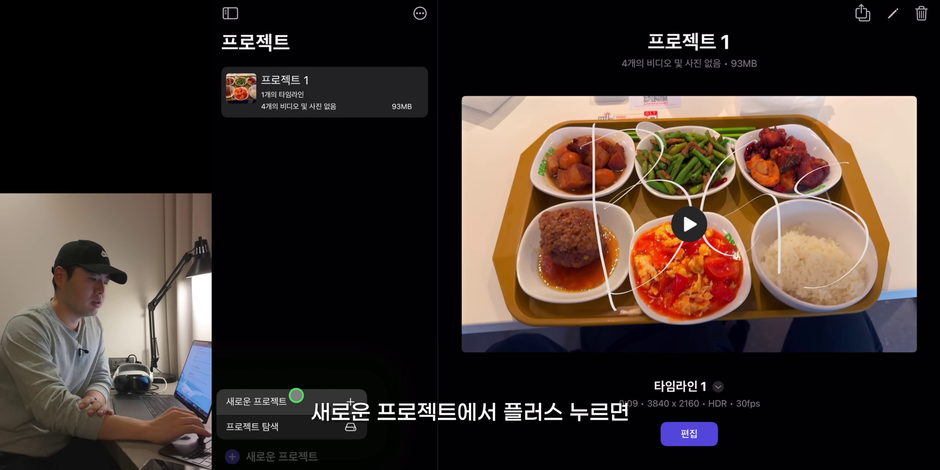
# Start a new project (새로운 프로젝트) with a custom format (사용자 설정) and open its frame rate (프레임률) choices.
pyautogui.click(296, 395)
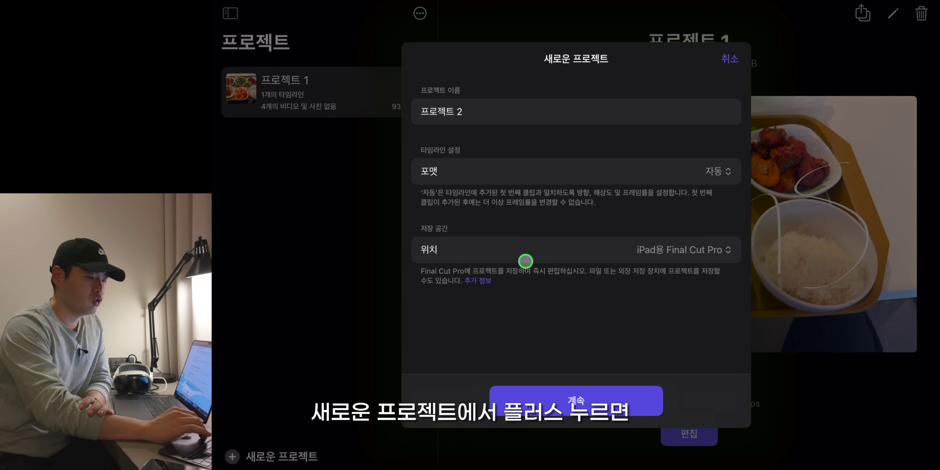
pyautogui.click(713, 171)
pyautogui.click(733, 222)
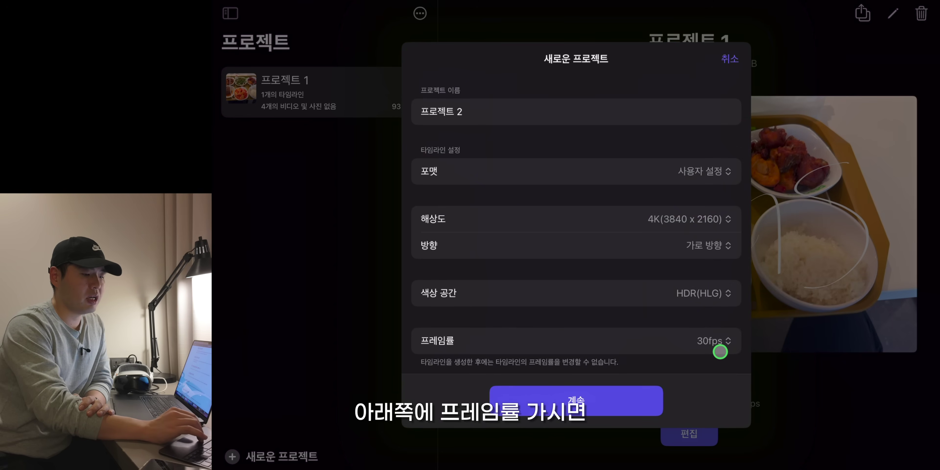
pyautogui.click(719, 343)
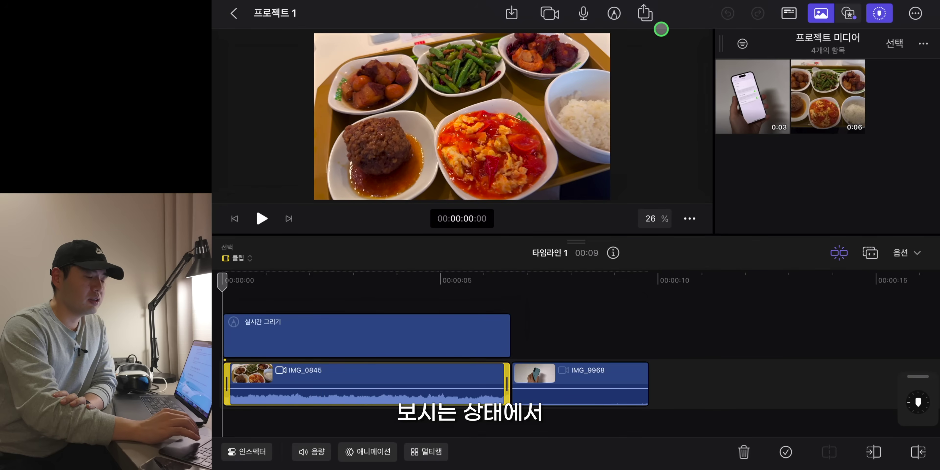
# Float the viewer of 프로젝트 1 as picture in picture (화면 속 화면), then reposition and resize the floating window.
pyautogui.click(691, 217)
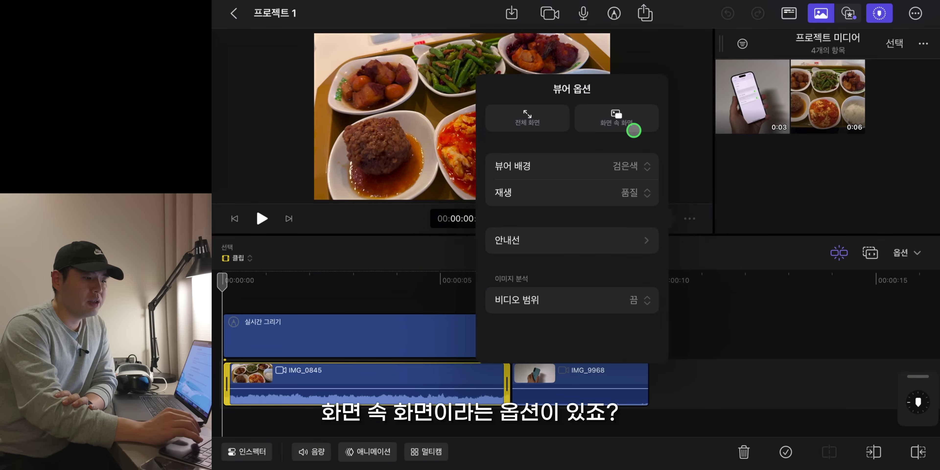
pyautogui.click(634, 130)
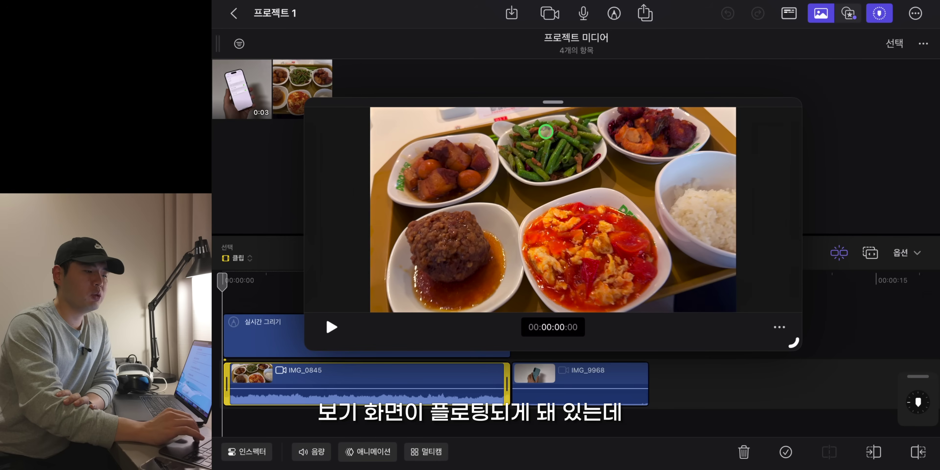
pyautogui.moveTo(552, 102); pyautogui.dragTo(547, 77)
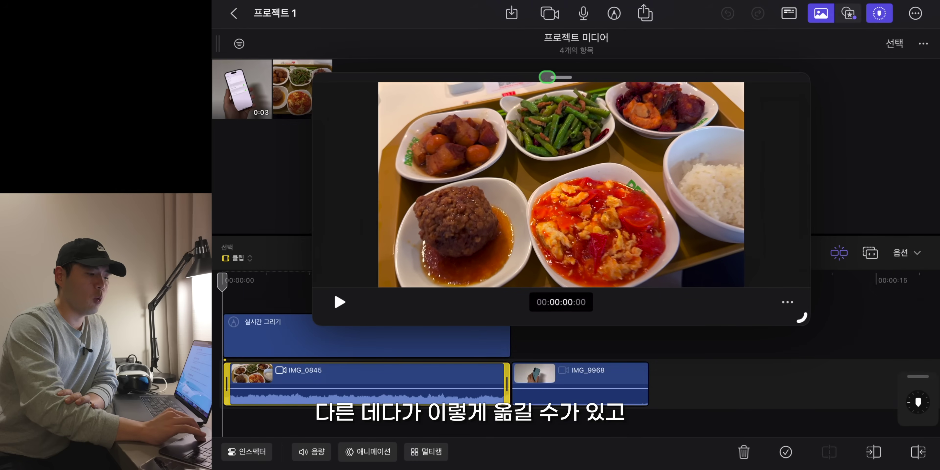
pyautogui.moveTo(819, 320); pyautogui.dragTo(482, 240)
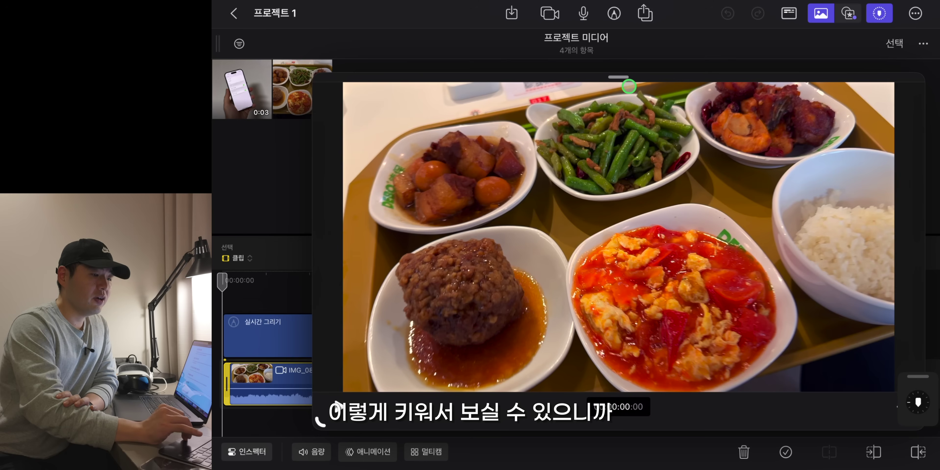
pyautogui.moveTo(641, 79)
pyautogui.mouseDown()
pyautogui.moveTo(554, 72)
pyautogui.moveTo(642, 78)
pyautogui.mouseUp()
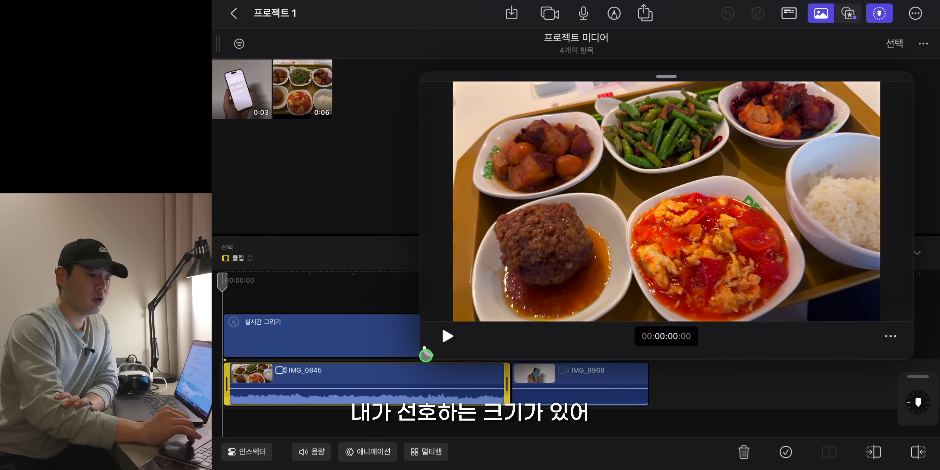
pyautogui.moveTo(426, 350); pyautogui.dragTo(539, 332)
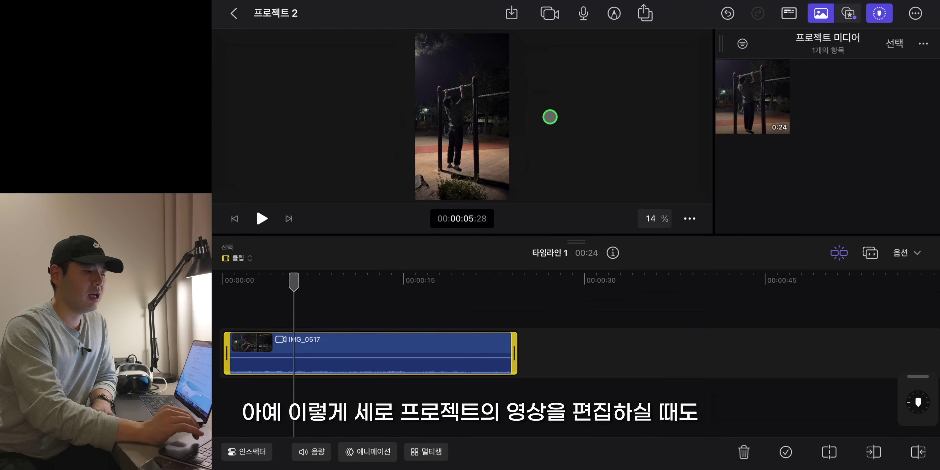
# Float the viewer of the vertical 프로젝트 2 as picture in picture (화면 속 화면) and end that mode again.
pyautogui.click(690, 224)
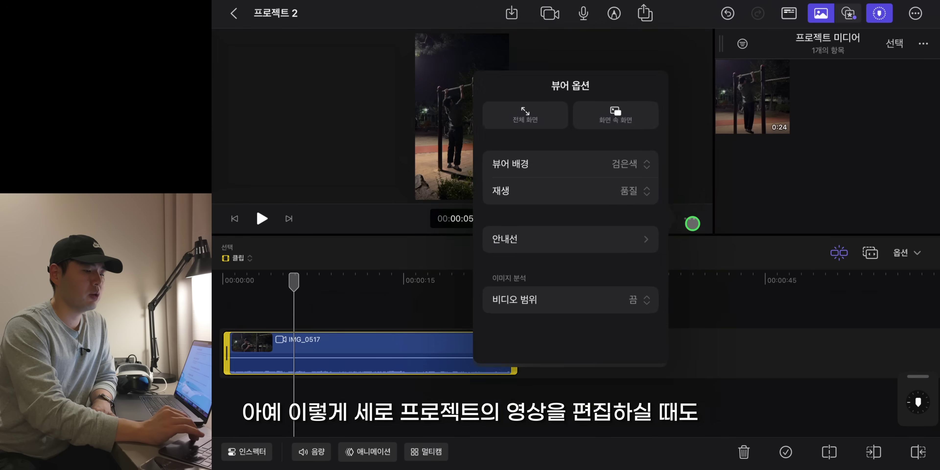
pyautogui.click(616, 113)
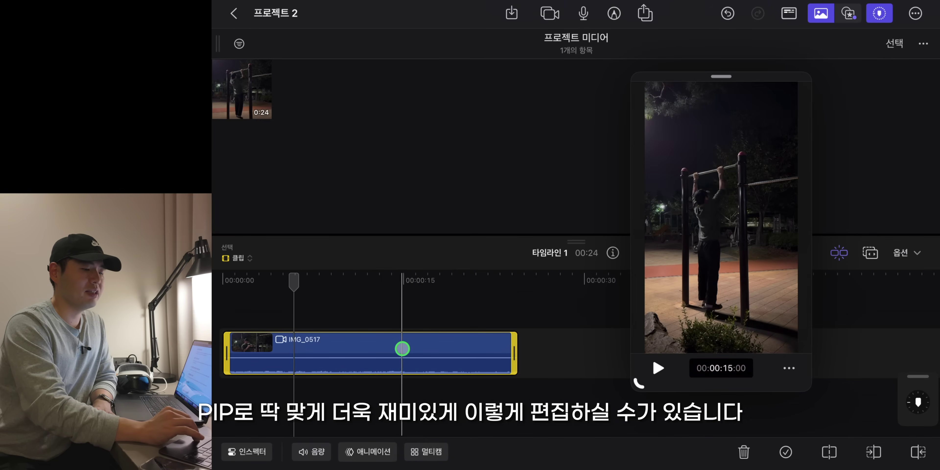
pyautogui.click(789, 369)
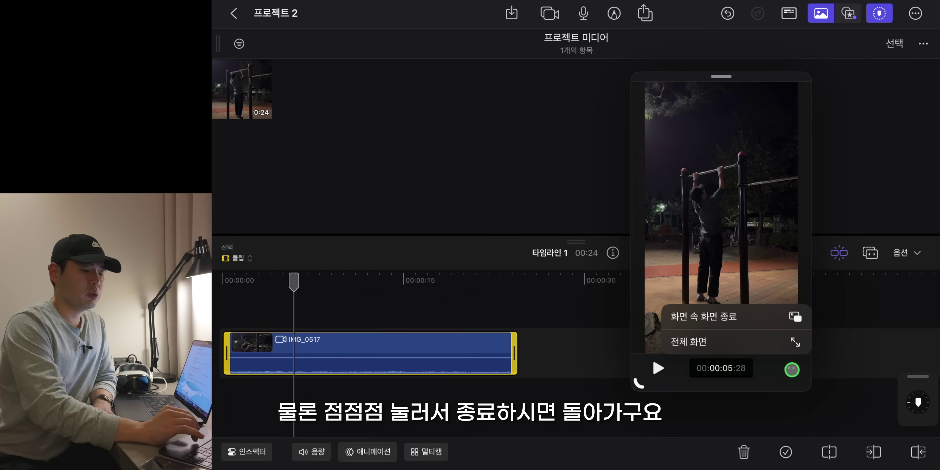
pyautogui.click(771, 320)
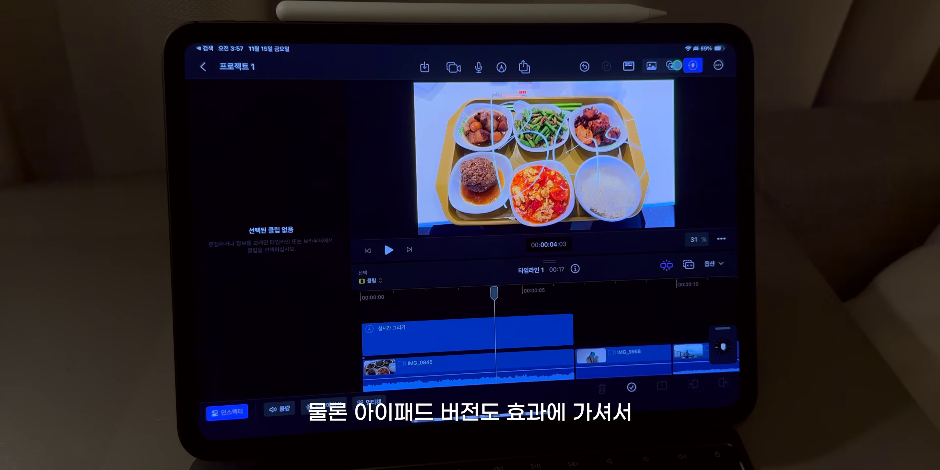
# Examine the callout (콜아웃) and picture in picture (화면 속 화면) effects and the modular transitions (모듈 트랜지션) in 프로젝트 1.
pyautogui.click(627, 129)
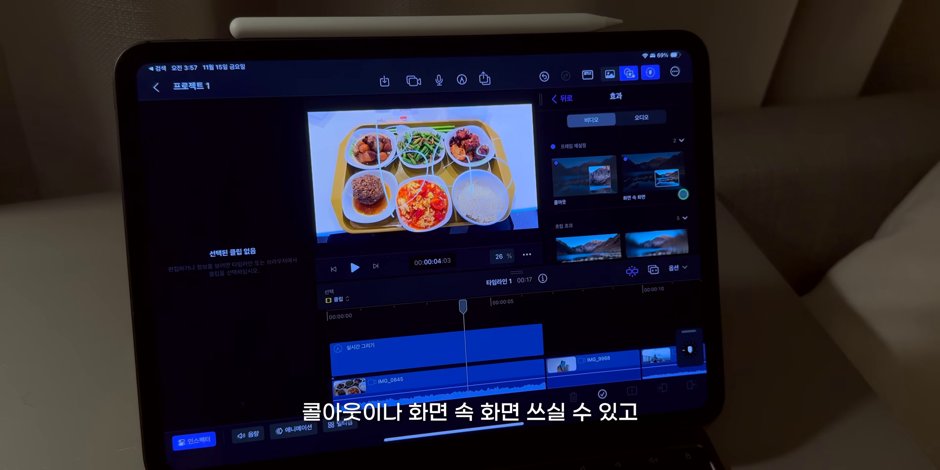
pyautogui.click(567, 101)
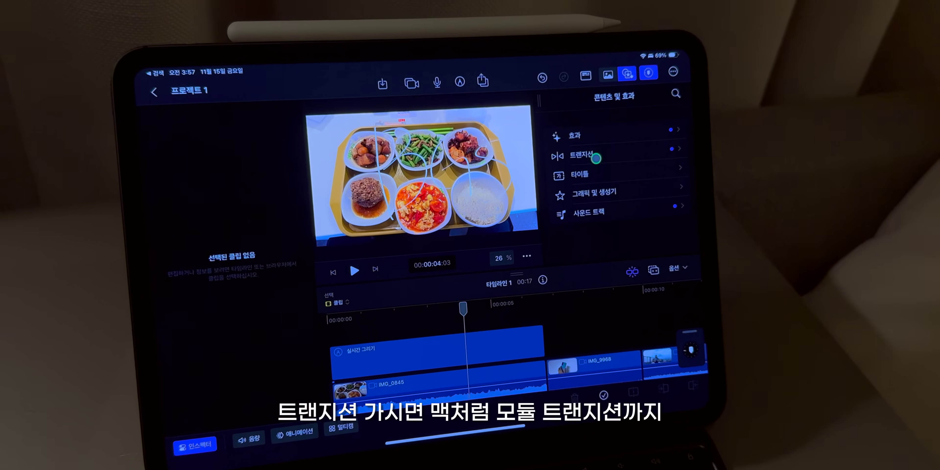
pyautogui.click(598, 153)
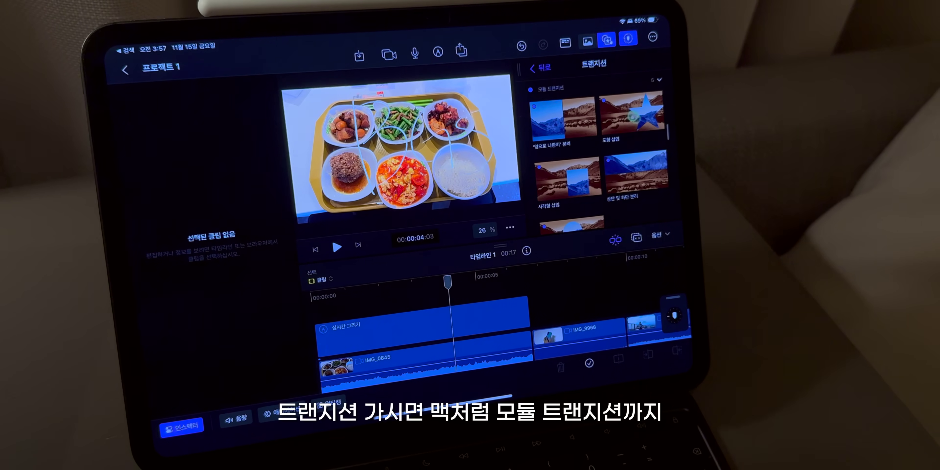